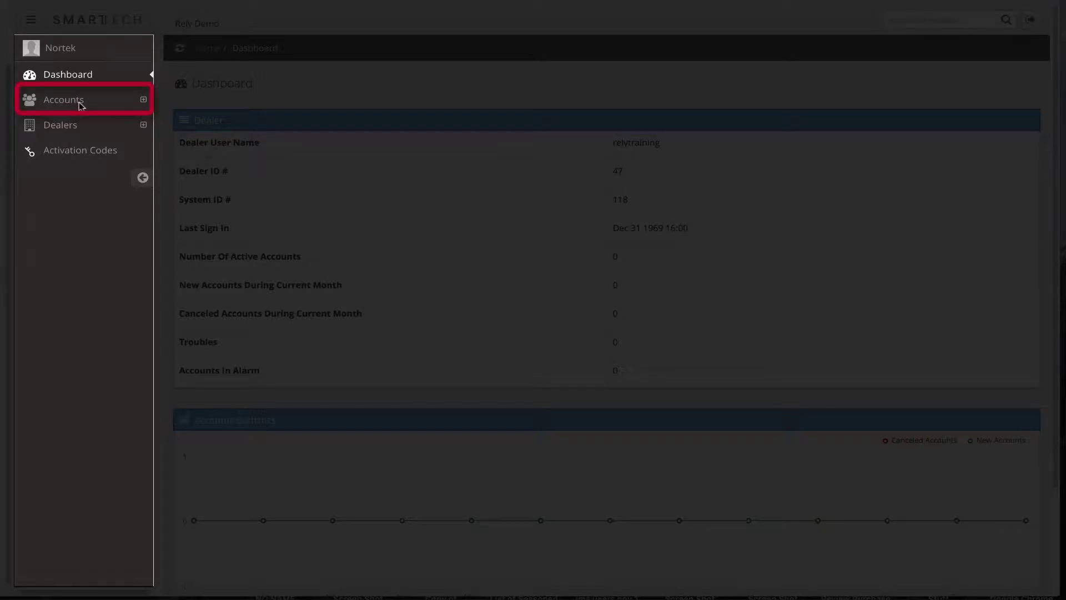
From Search Accounts, start a new account with Panel ID set to Manually Enter
click(79, 105)
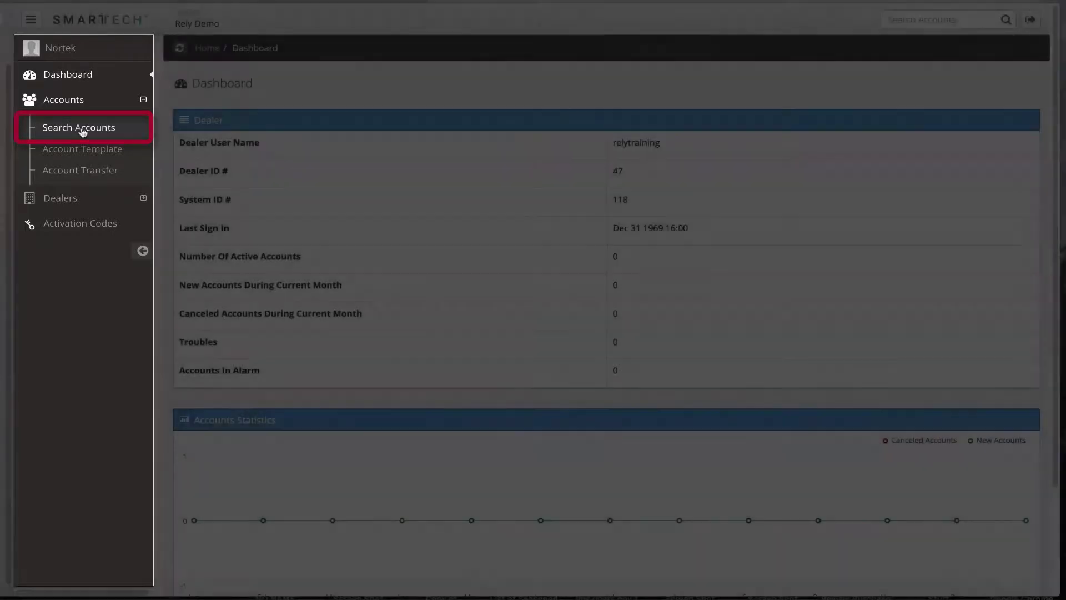
click(83, 129)
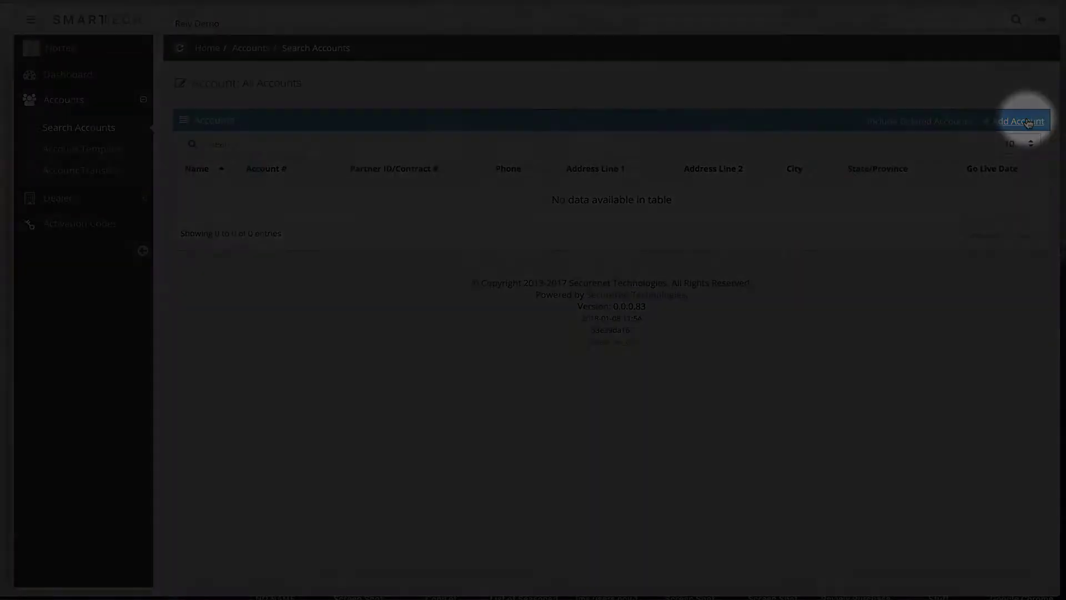
click(1028, 122)
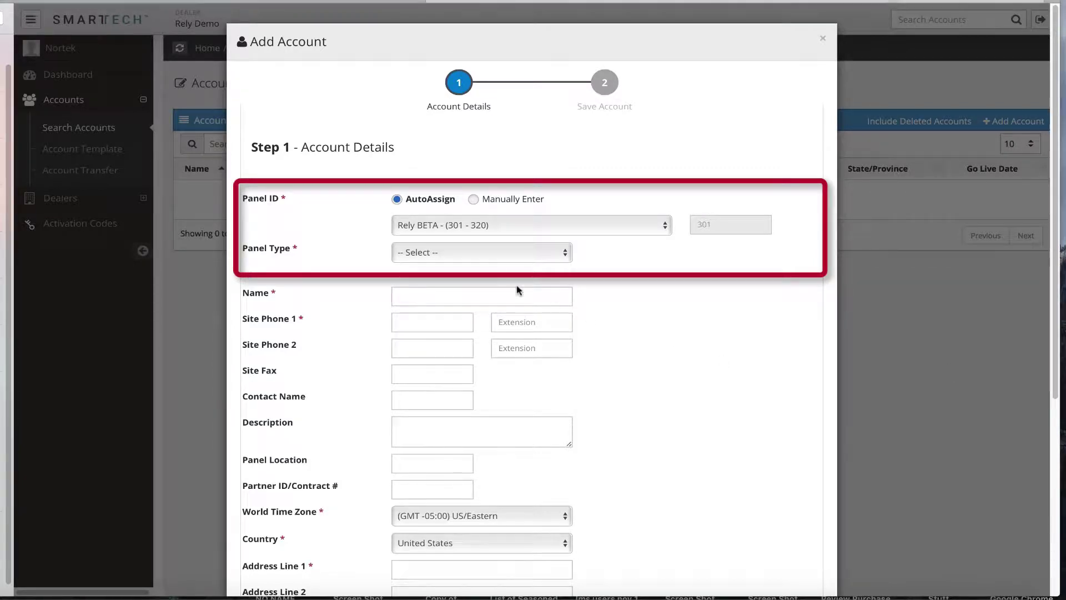
click(471, 200)
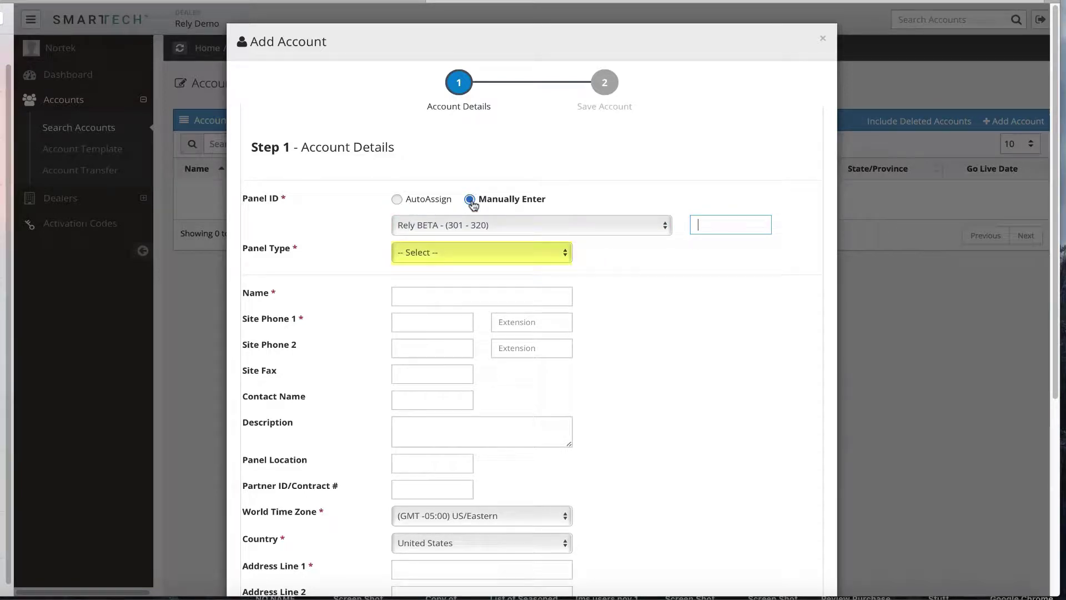
Set the Panel ID to AutoAssign and the panel type to Rely
click(397, 199)
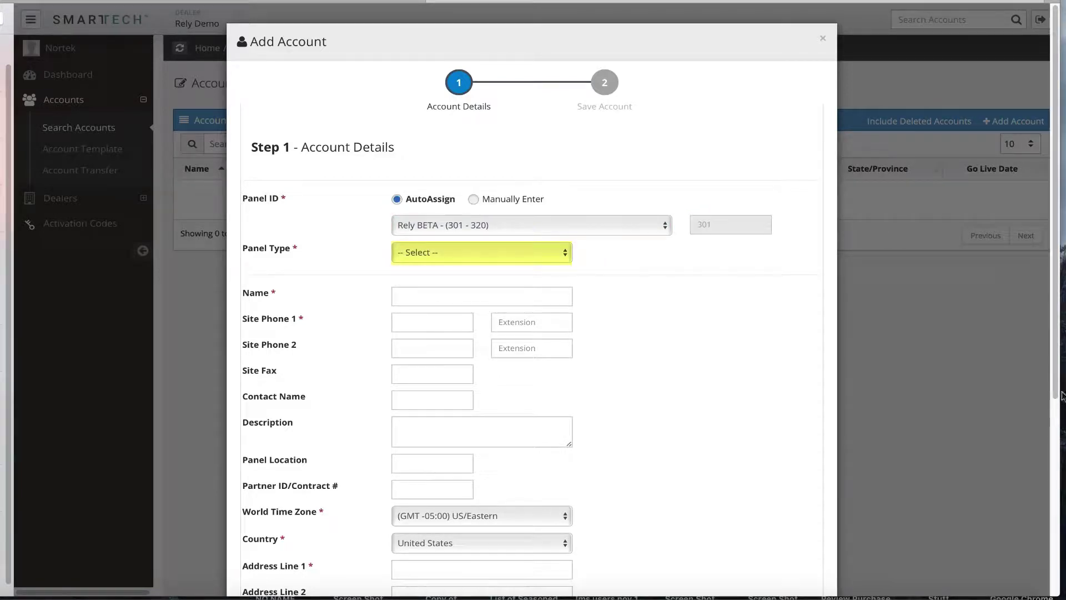
click(466, 255)
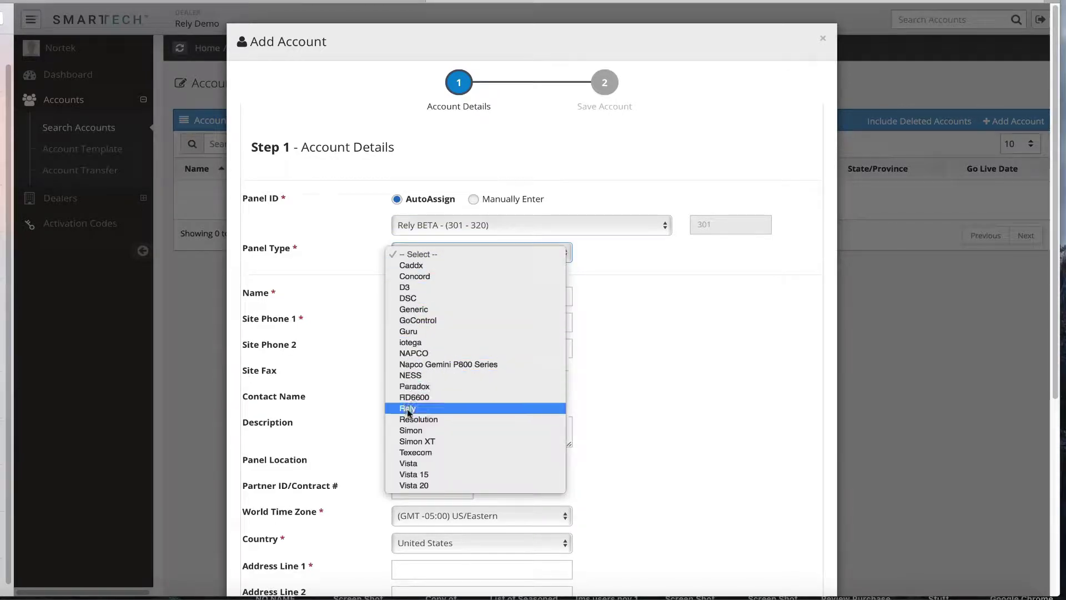
click(409, 411)
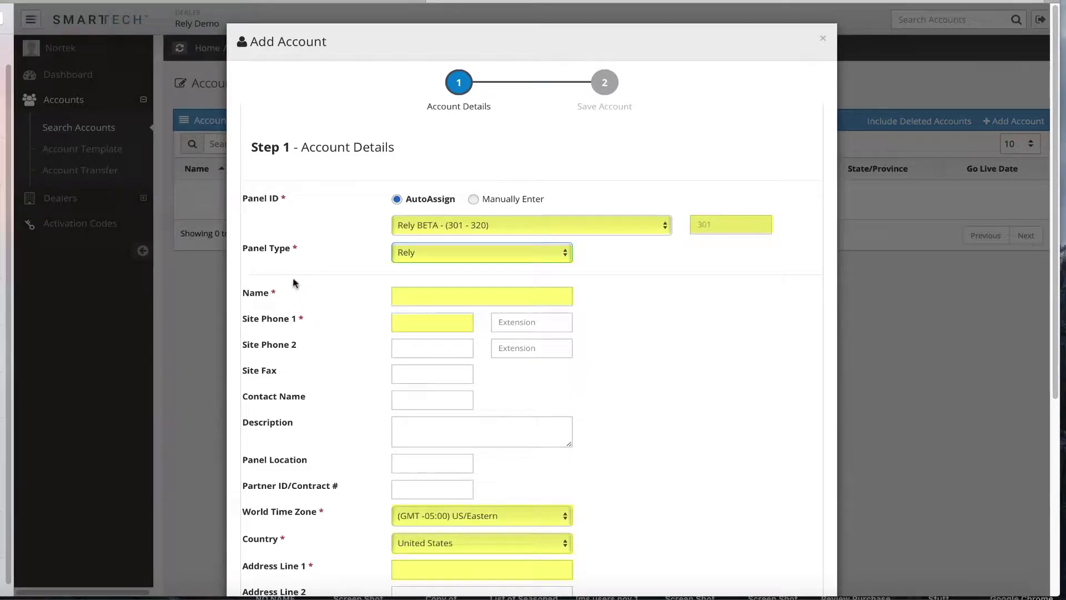
Enter account name 'Test', the site phone, the contact's name and panel location 'living room'
click(395, 296)
text(Test)
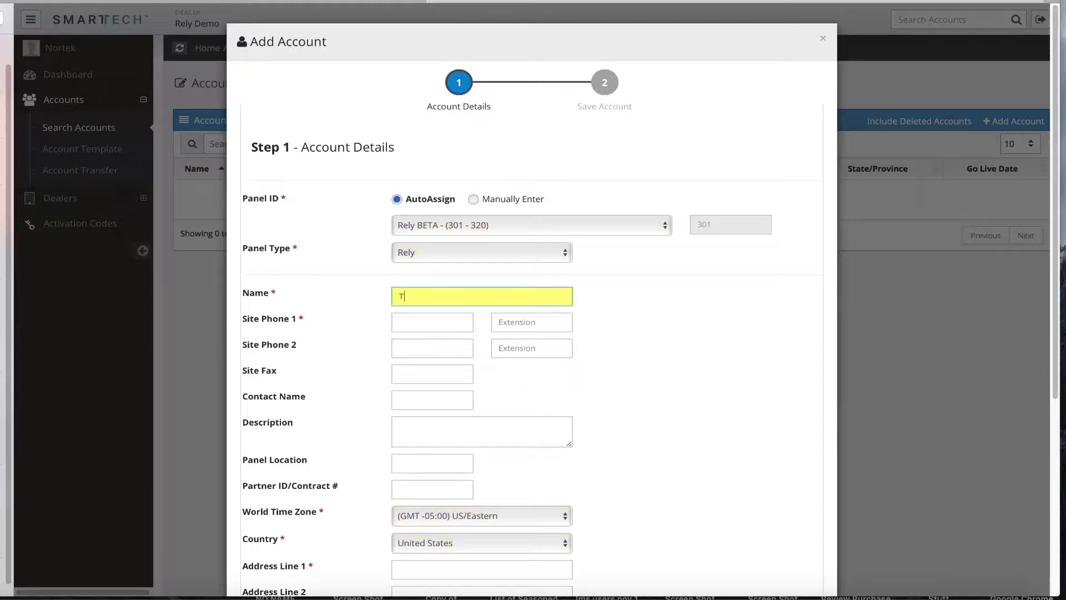
click(432, 322)
text(6)
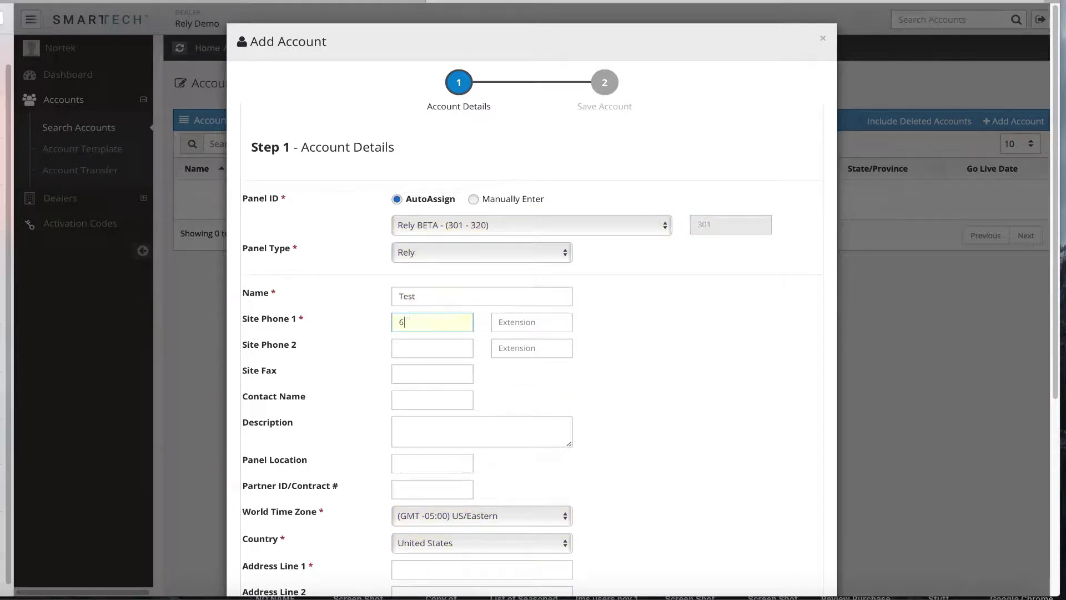
text(61-123-4567)
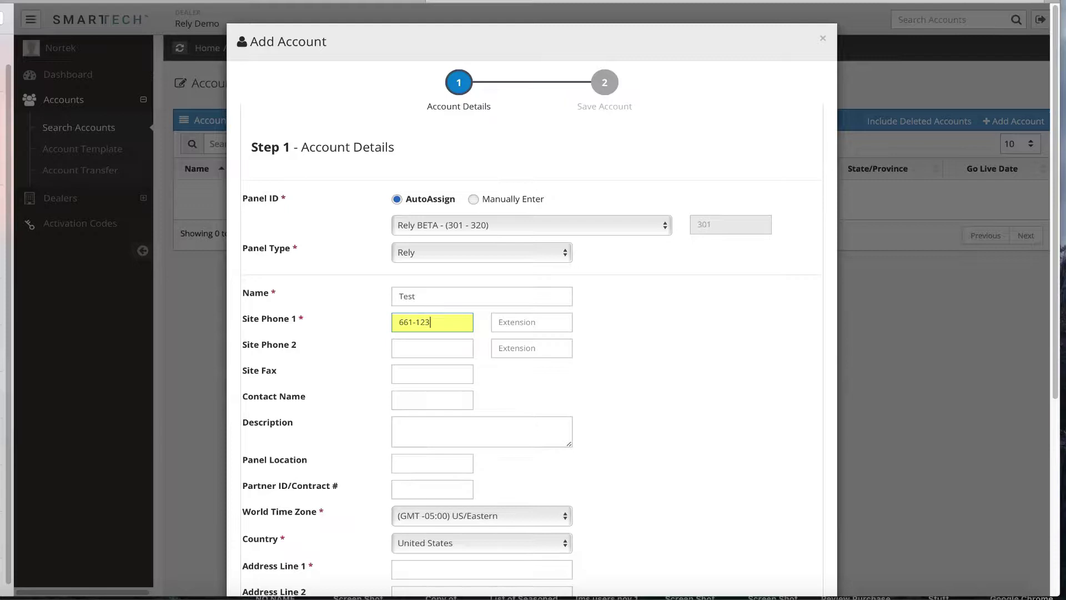
click(432, 400)
text(Lainey)
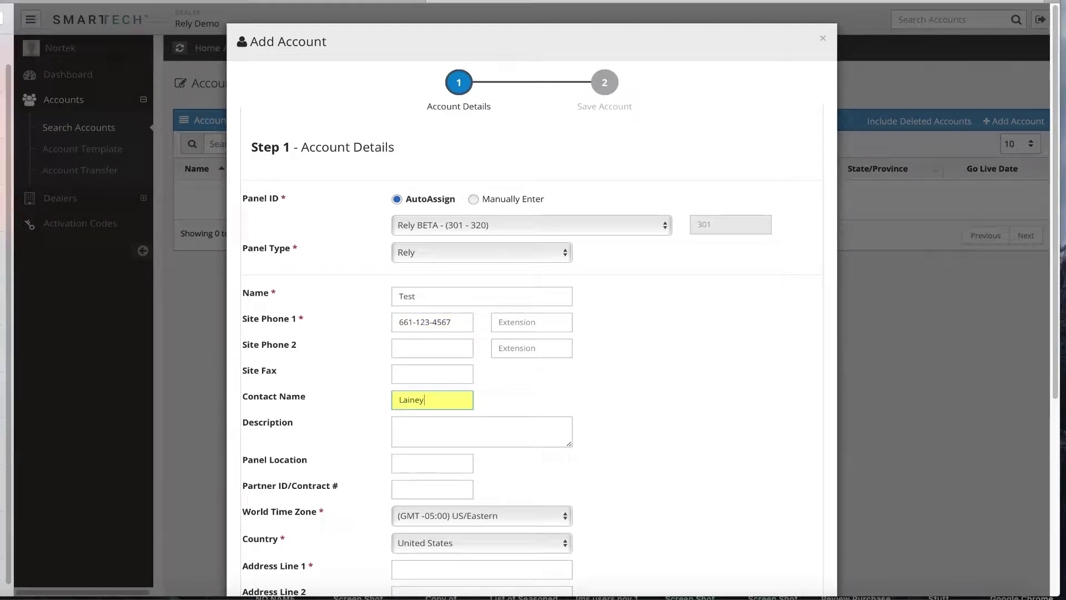
click(406, 427)
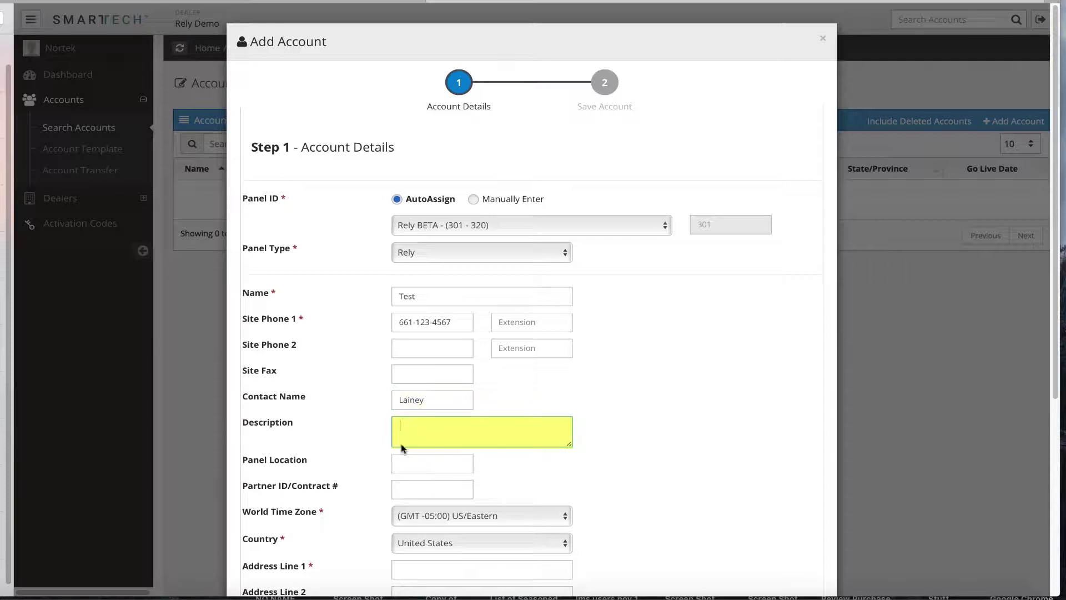
click(402, 464)
text(living room)
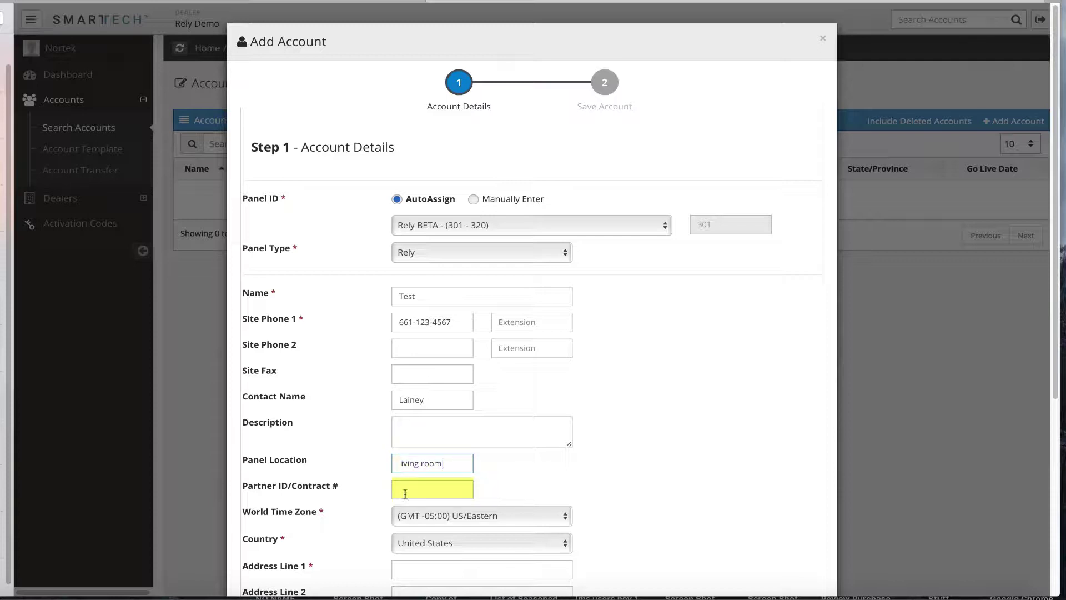
Keep the time zone as US/Eastern and the country as United States
scroll(405, 494, down, 3)
scroll(405, 496, down, 3)
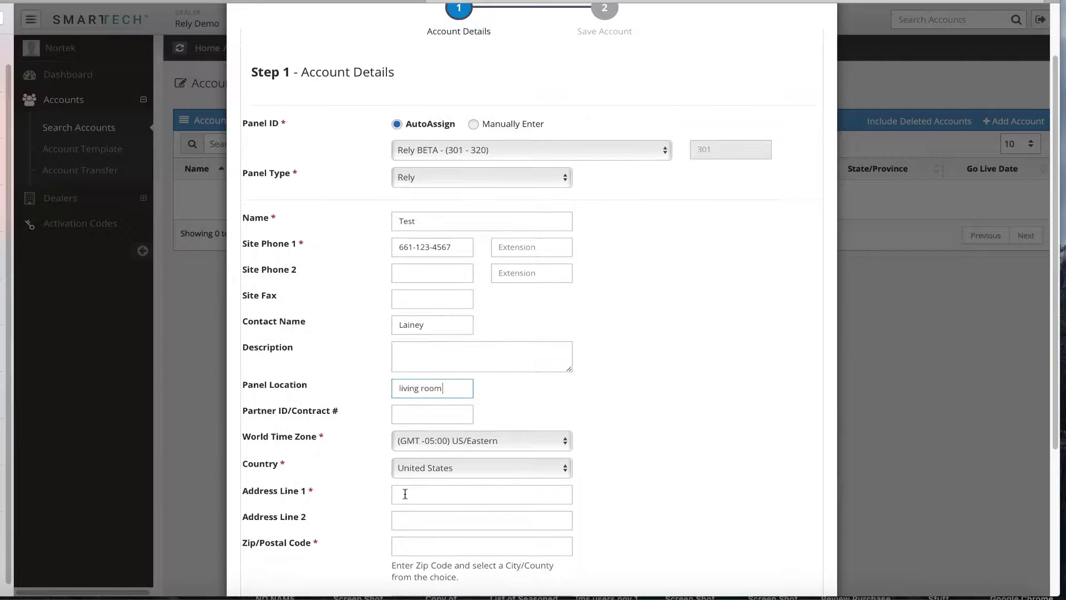
click(412, 400)
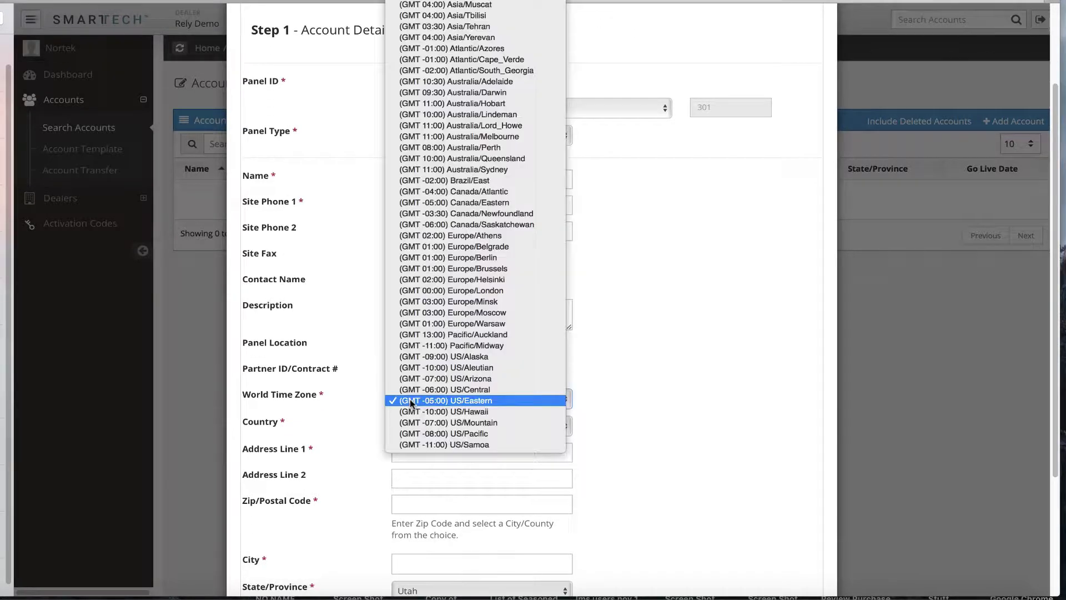
click(632, 406)
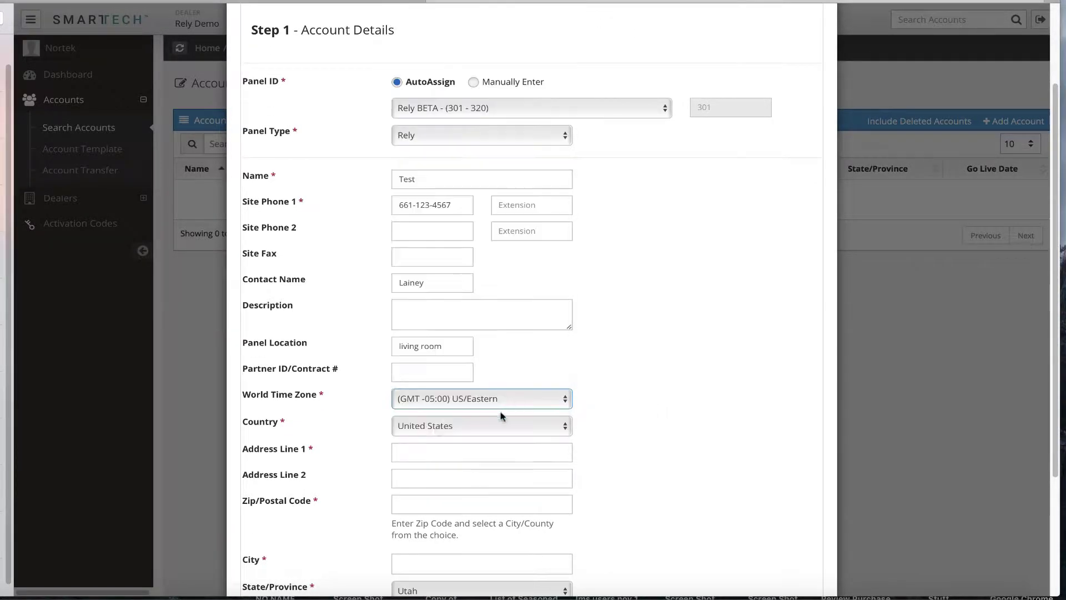
click(431, 432)
click(344, 440)
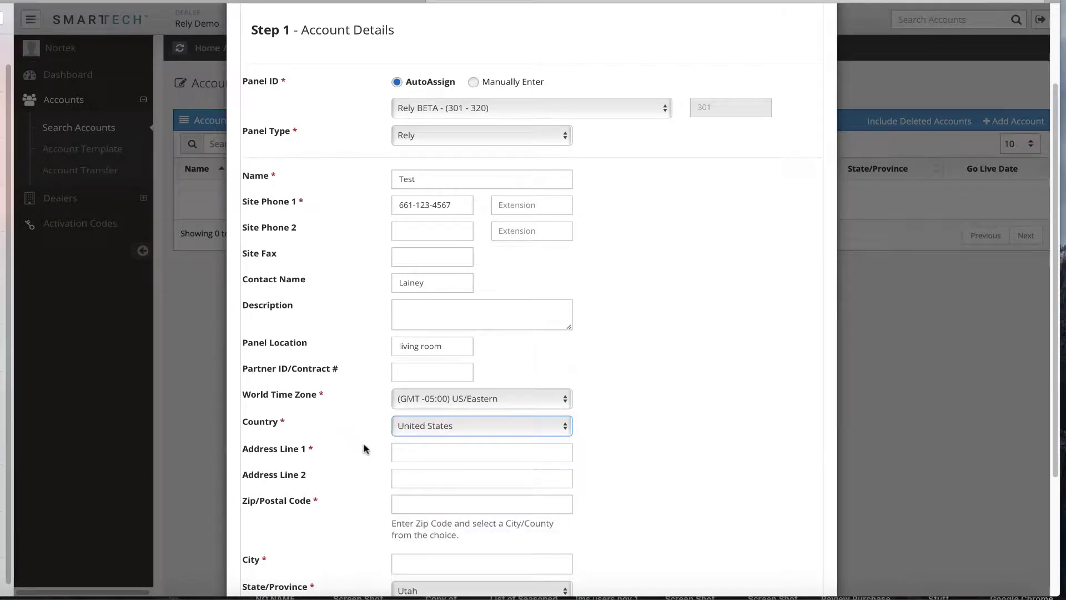
Fill in the site's street address, zip code and city so the state auto-fills
click(405, 452)
text(1234 Main Street)
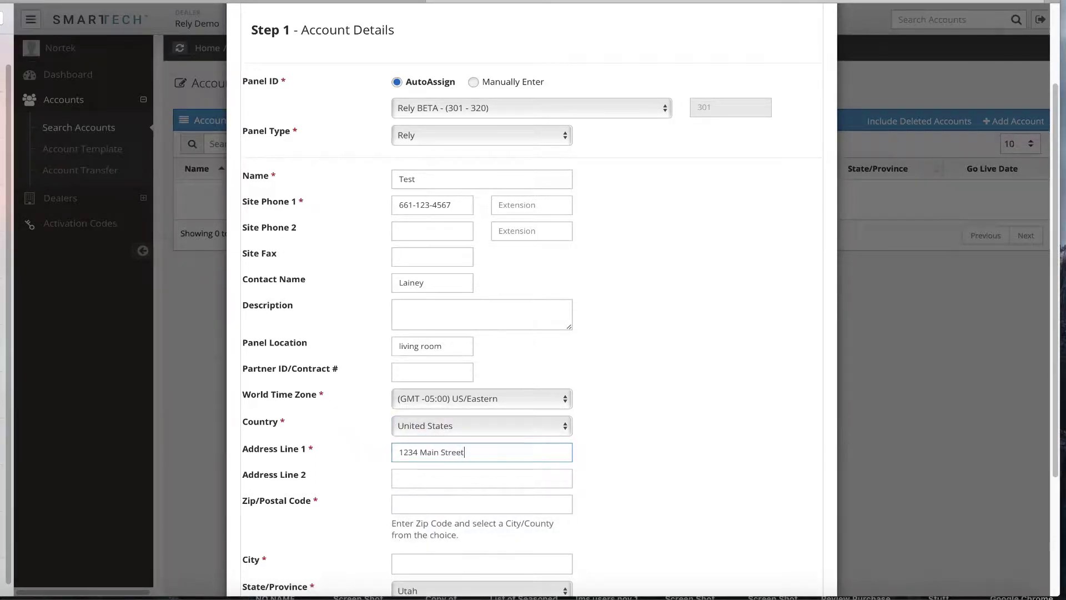
scroll(543, 478, down, 1)
click(543, 479)
text(93309)
click(411, 539)
text(Bakersfield)
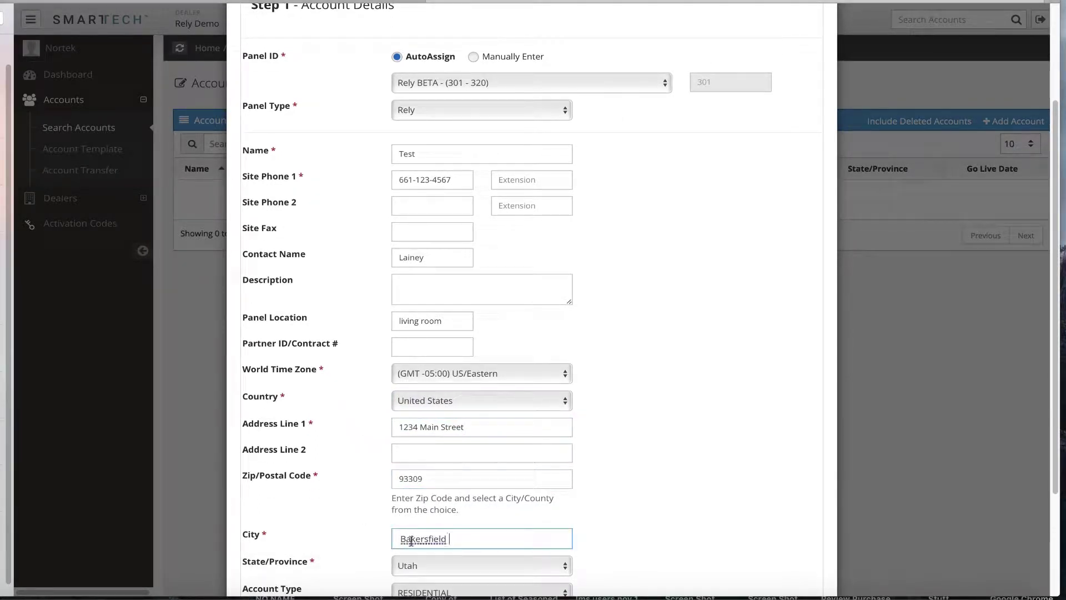
key(Tab)
scroll(548, 505, down, 2)
scroll(503, 556, down, 1)
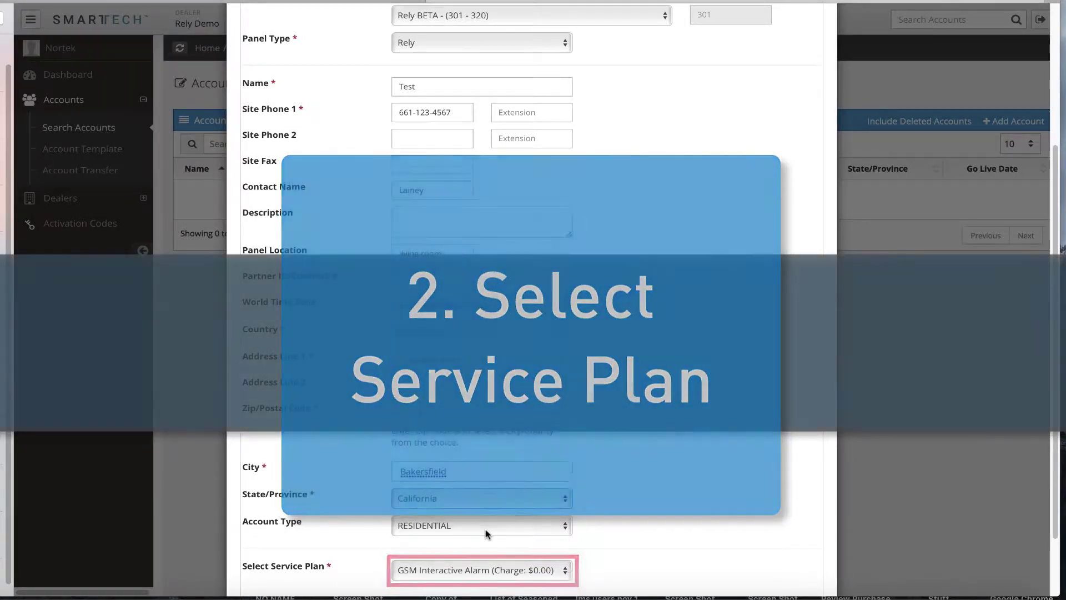
Scroll down the form to the GSM Interactive Alarm service plan section
scroll(486, 534, down, 2)
scroll(486, 534, down, 2)
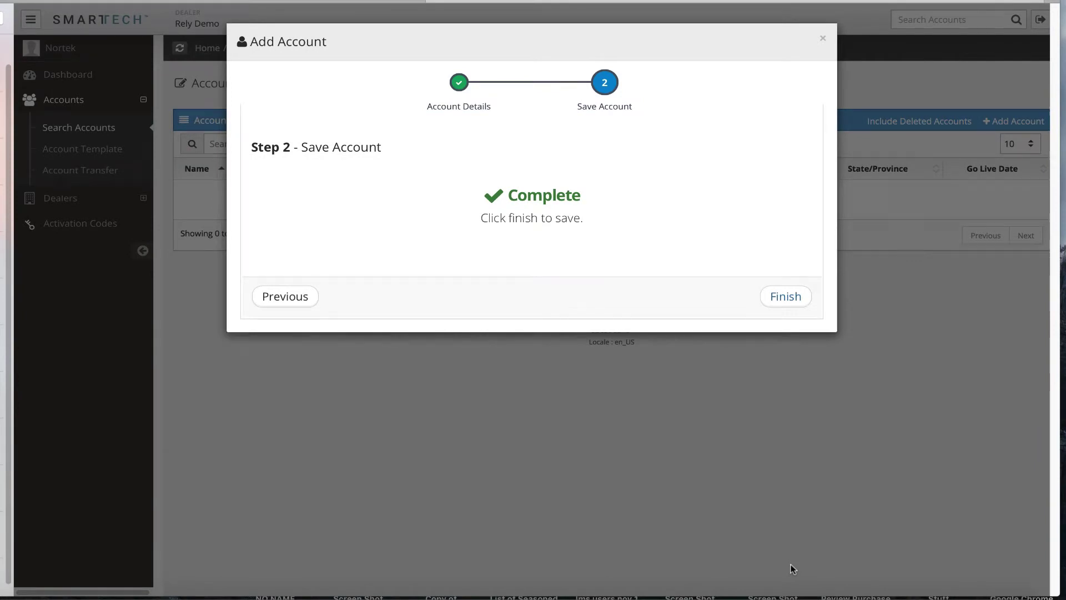
Finish the wizard to create the Test account and show its Account Summary
click(786, 297)
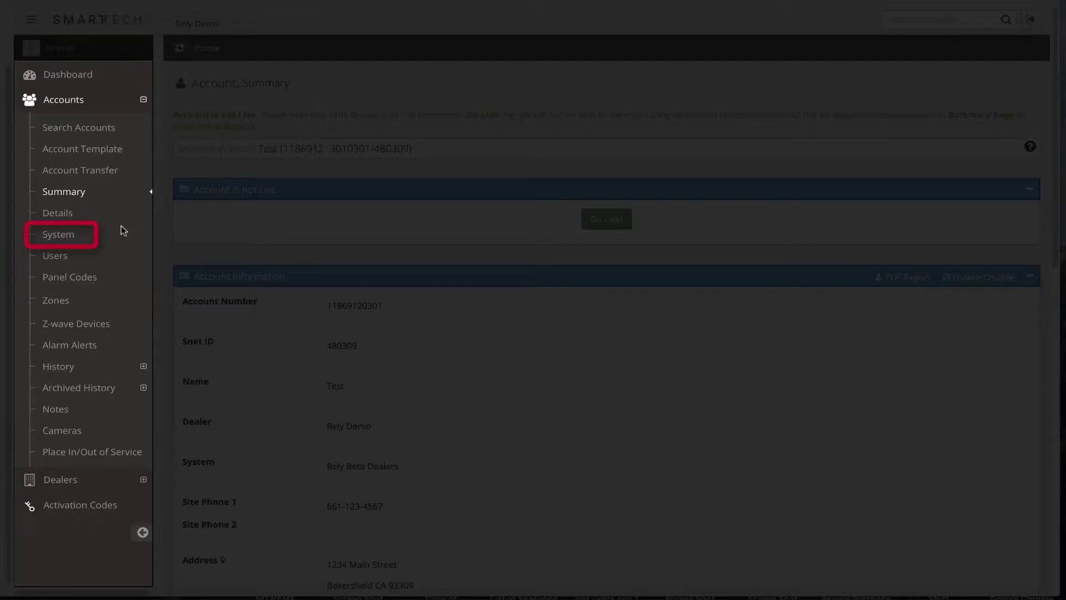
click(58, 235)
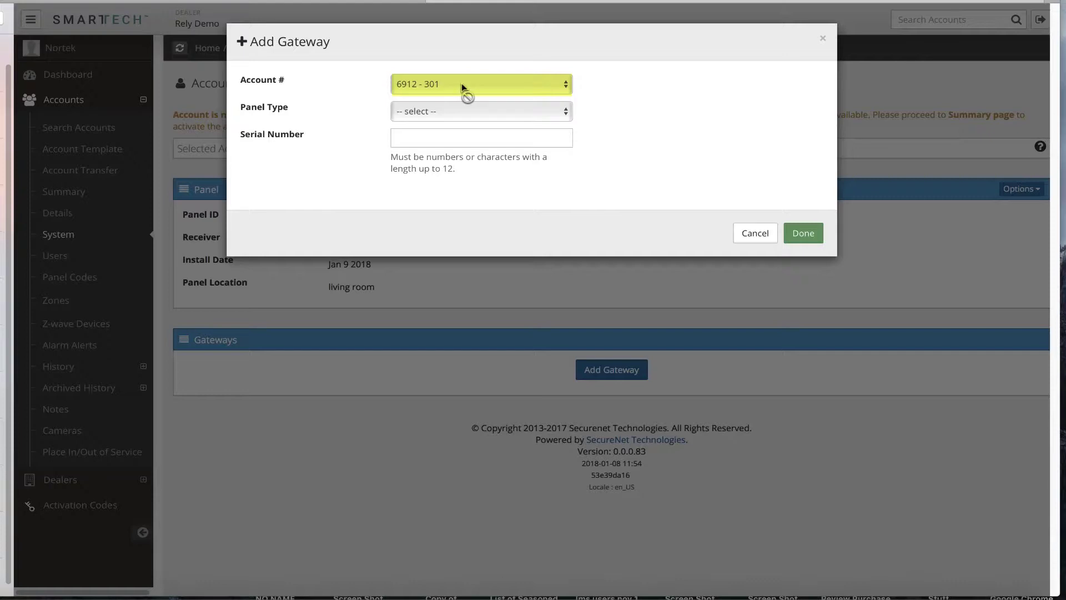
click(457, 112)
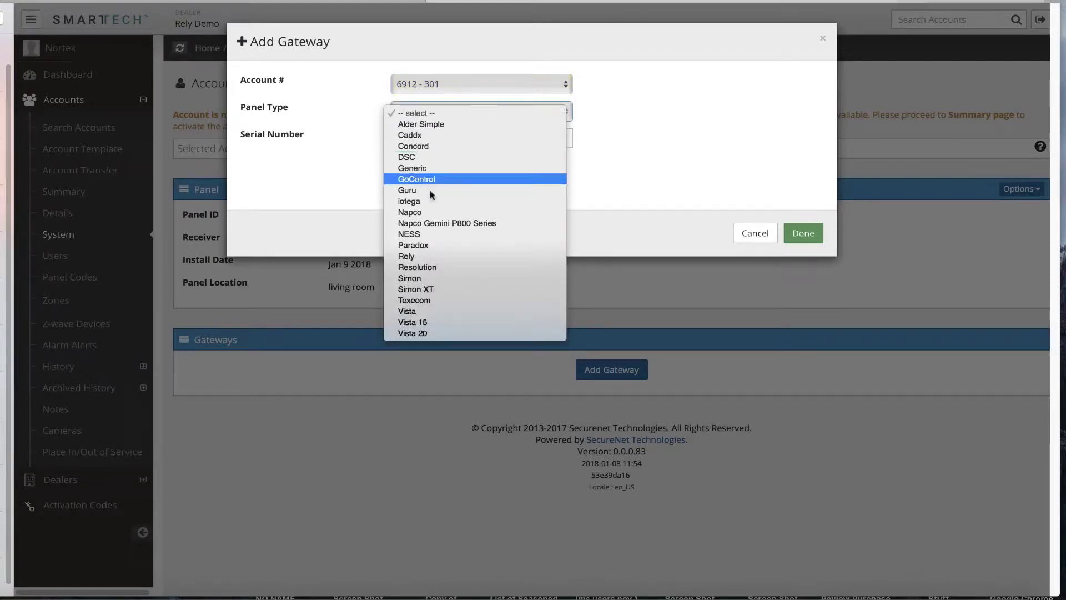
click(425, 259)
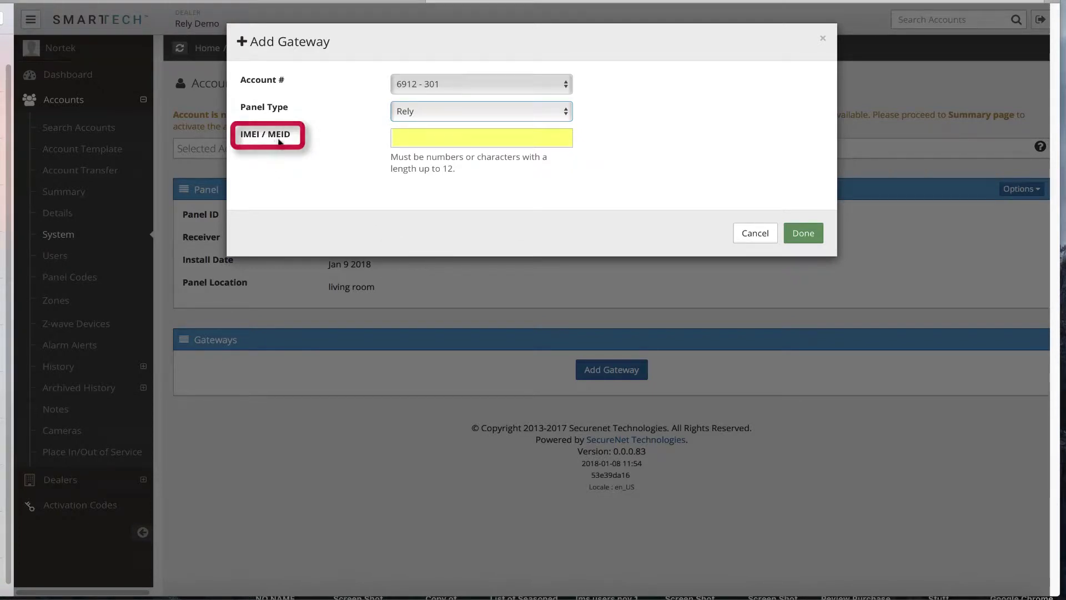
click(408, 138)
text(335050)
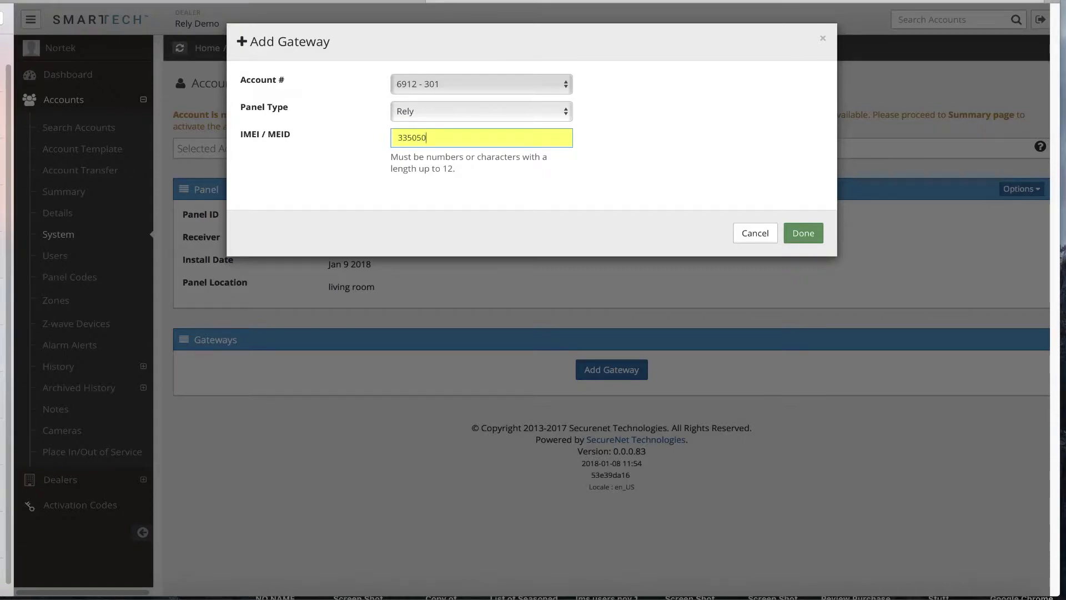
text(716)
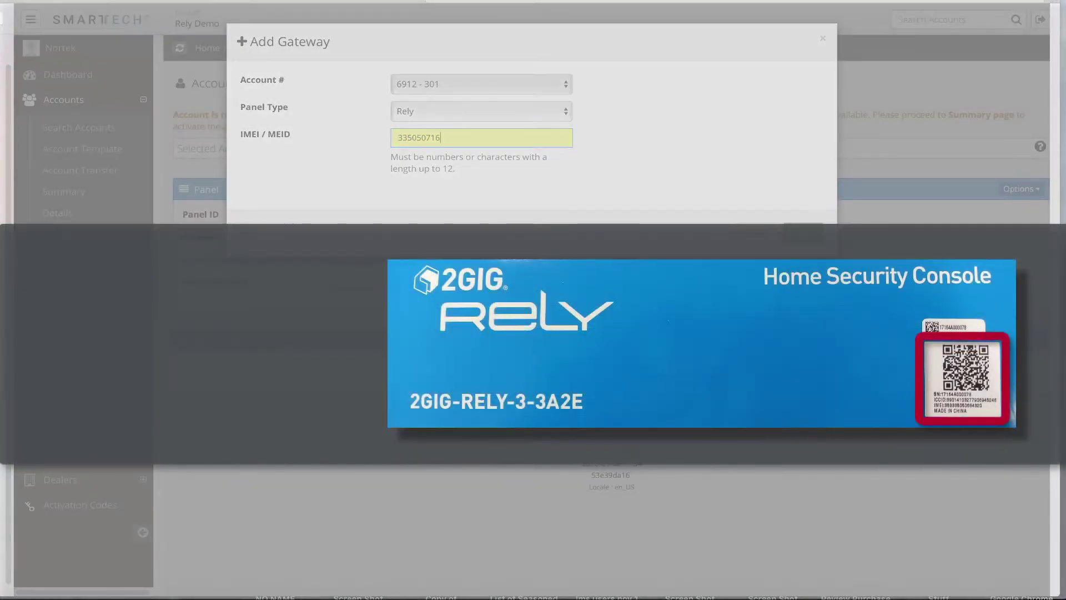
text(262)
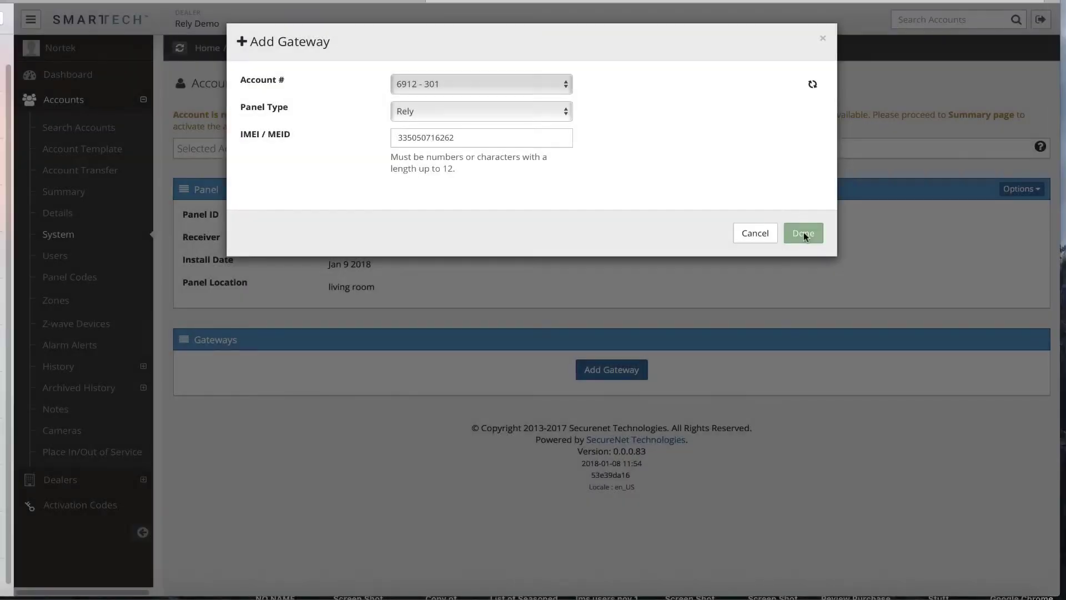
Save the Rely gateway so it appears on the System page
click(803, 233)
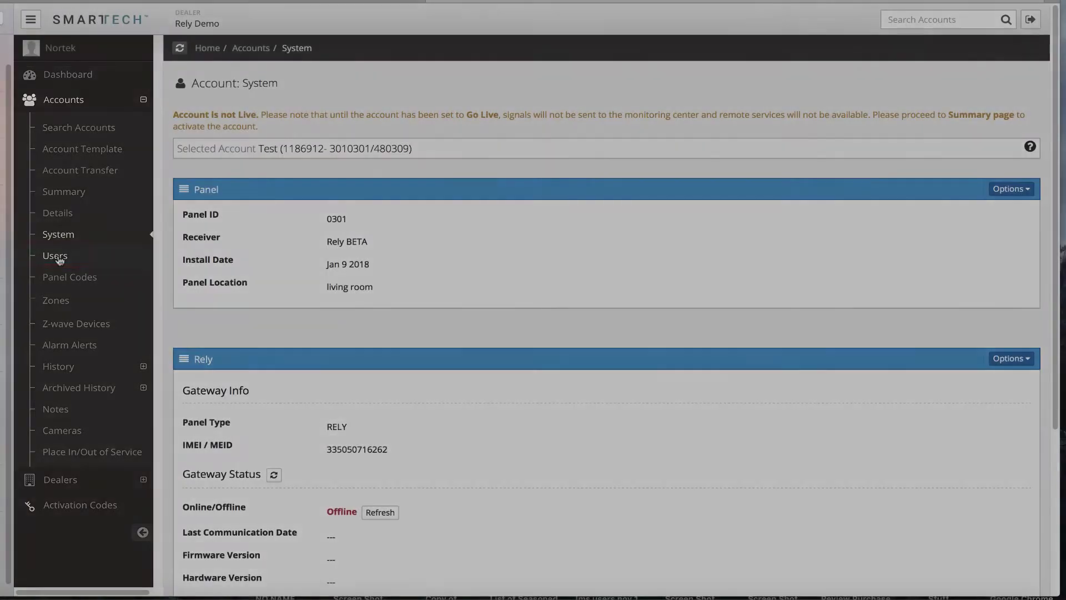
Create a user with their name, start date 09-Jan-2018, and Master ticked
click(60, 259)
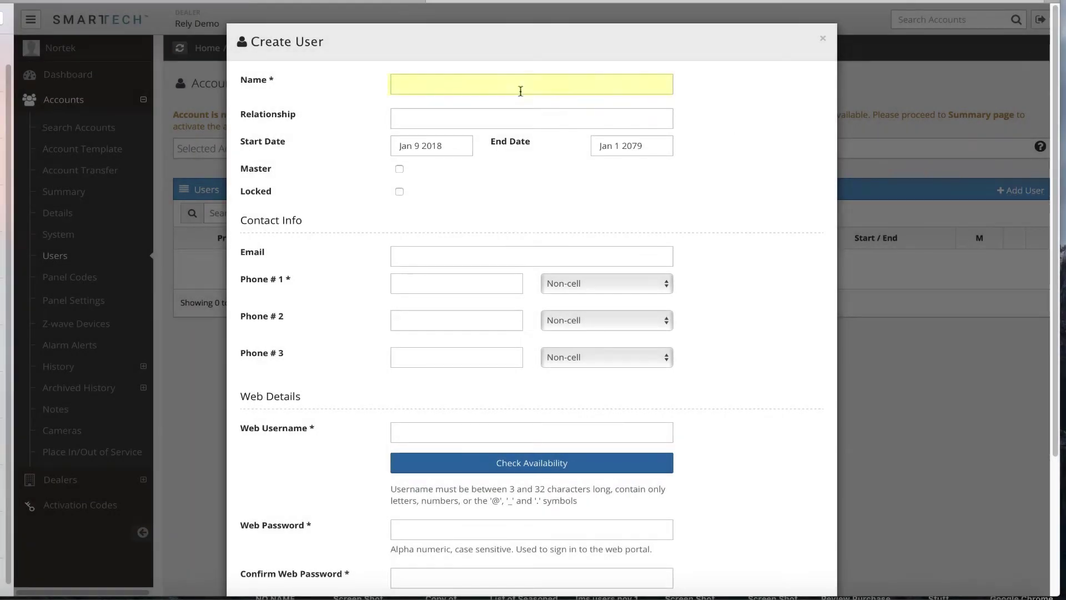
text(Jaime)
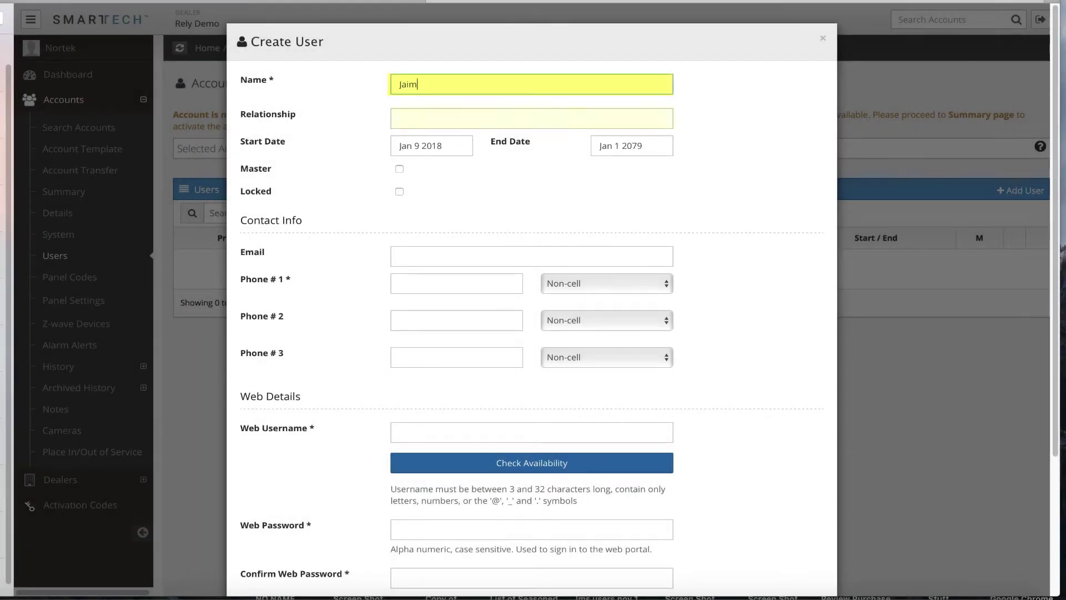
click(417, 115)
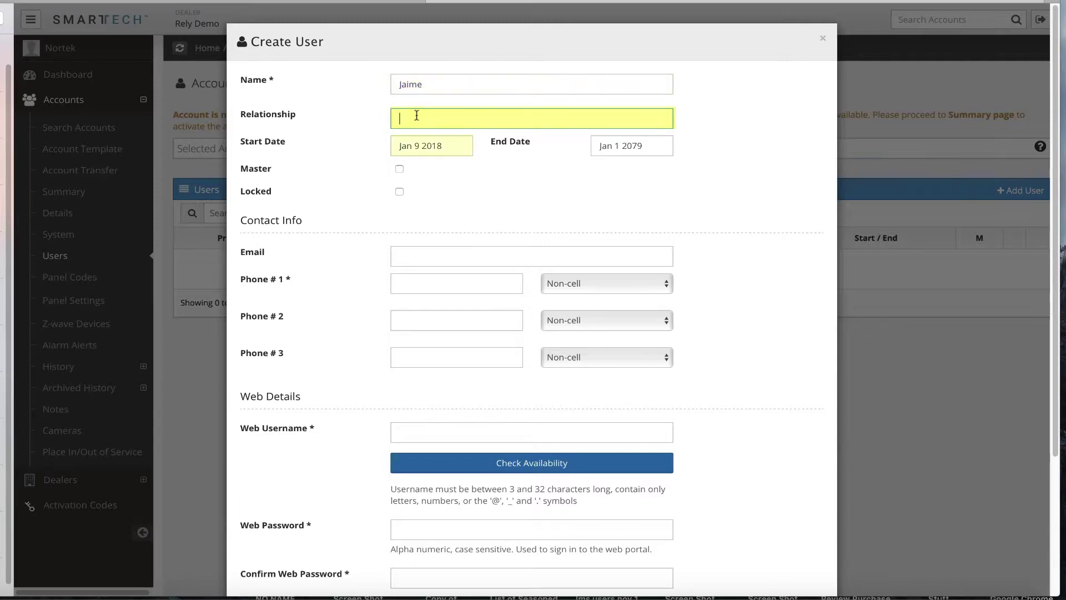
click(428, 147)
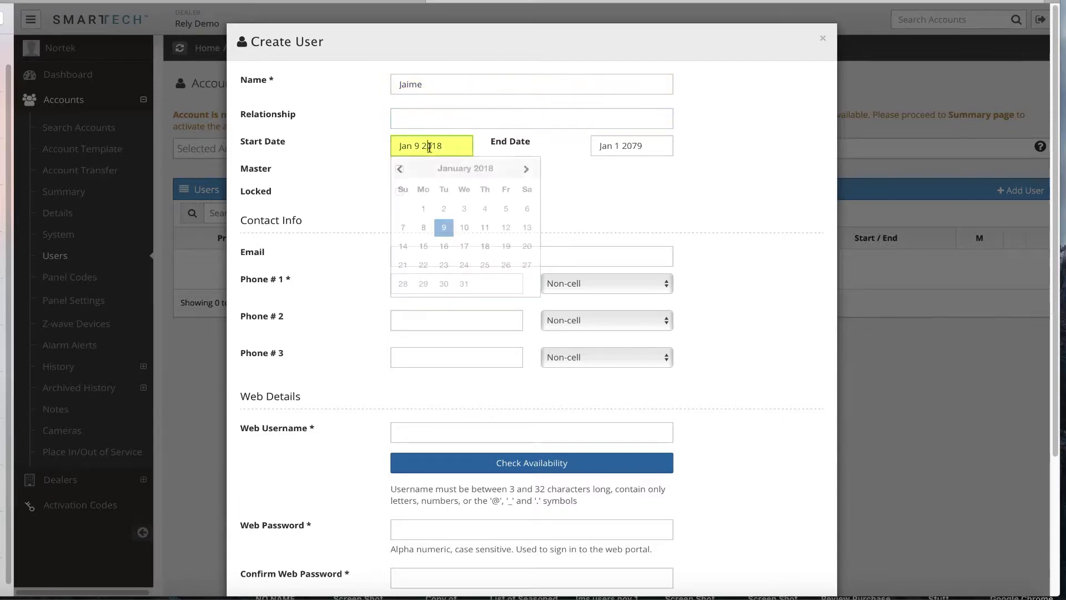
click(444, 231)
click(399, 169)
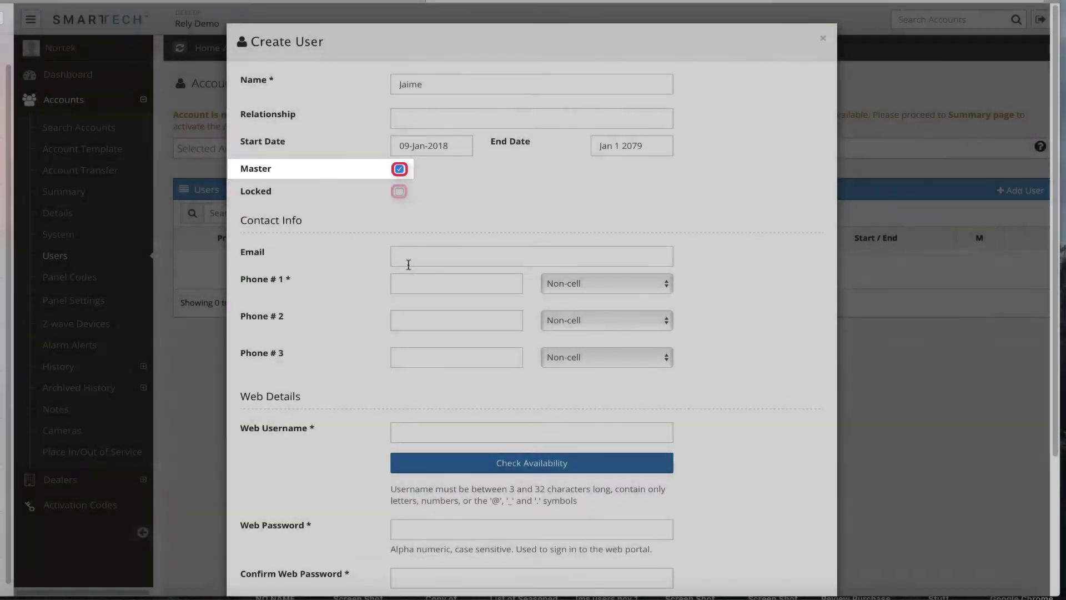
click(406, 258)
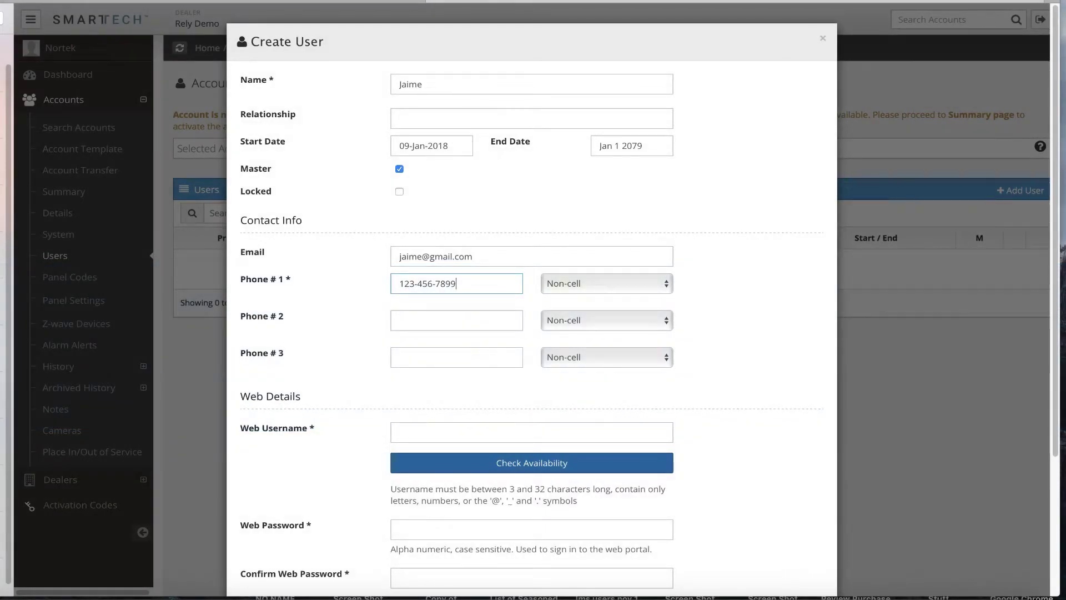
Finish entering the master user's e-mail address and Phone # 1
click(606, 283)
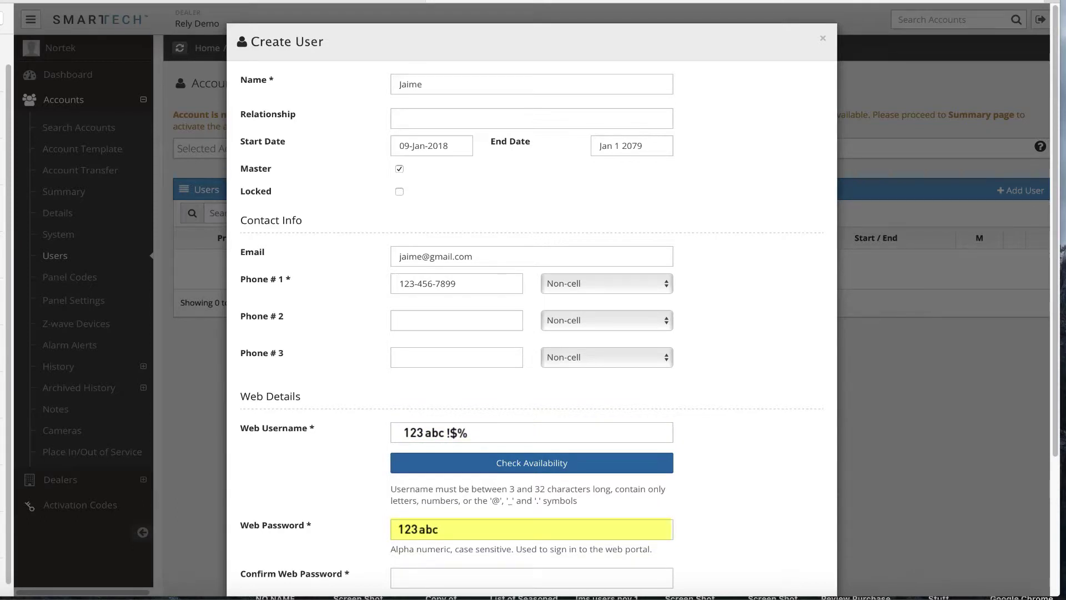
Enter a web username, confirm it is available, and fill both web password fields
click(531, 432)
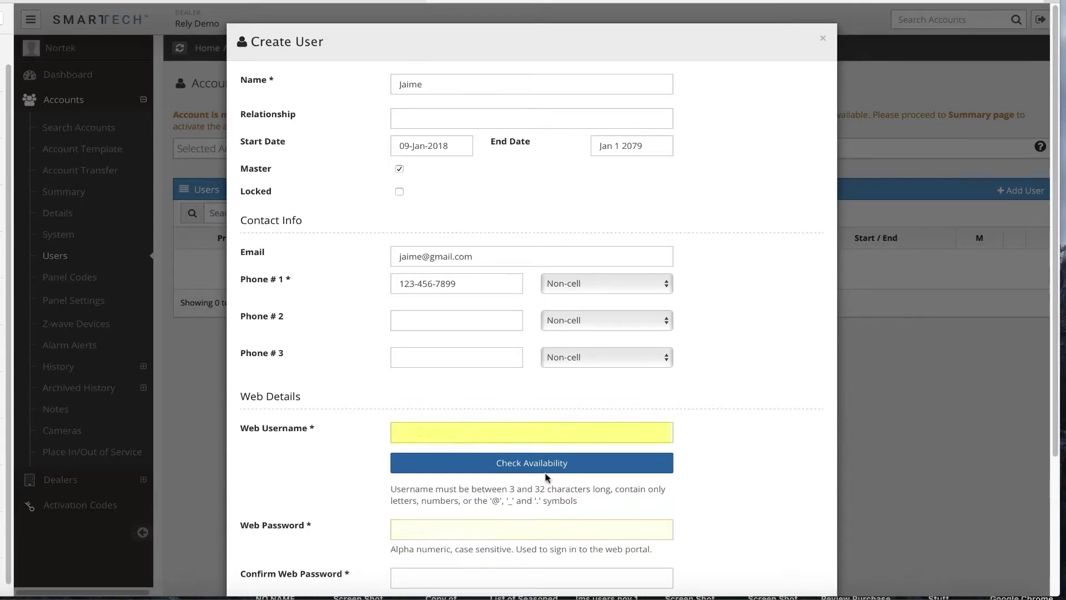
text(relypaneltraining)
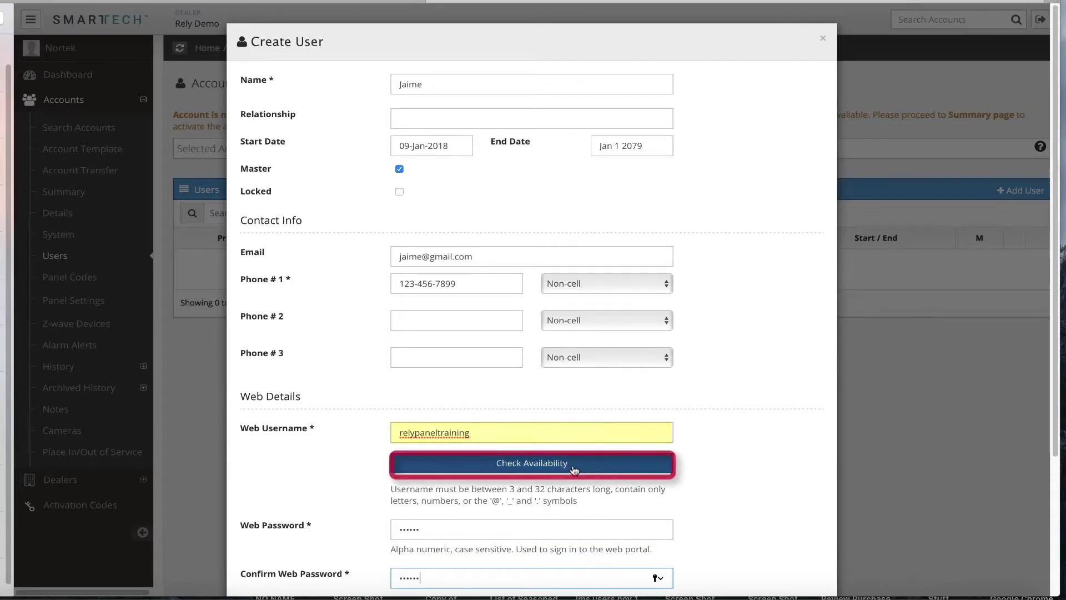
click(574, 470)
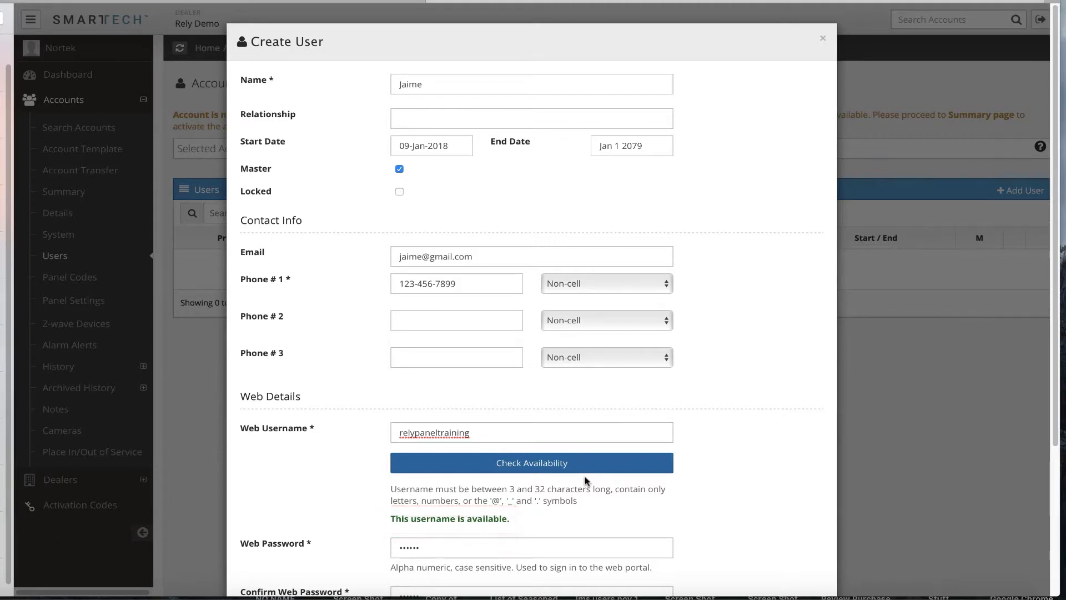
scroll(587, 481, down, 1)
scroll(587, 481, down, 2)
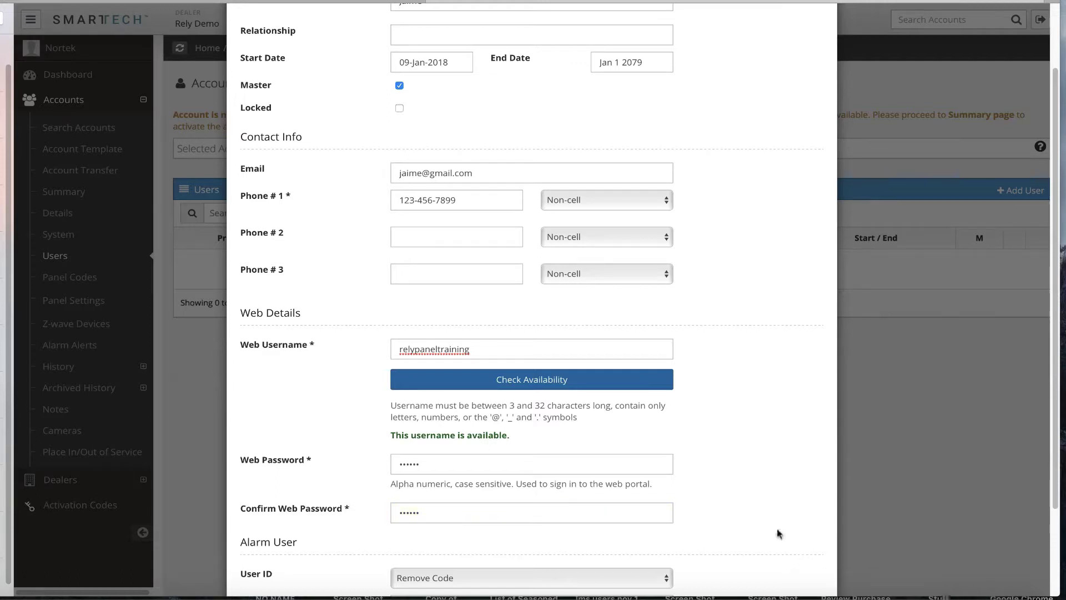
Set the alarm User ID to Master and enter the user's panel access code
scroll(777, 532, down, 3)
scroll(778, 533, down, 1)
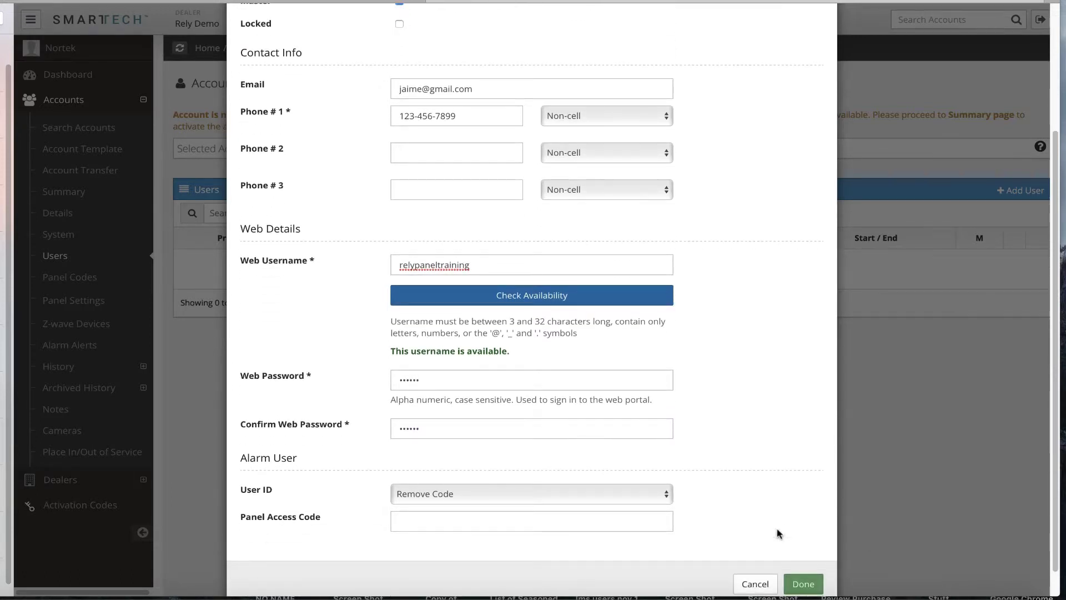
scroll(604, 508, down, 1)
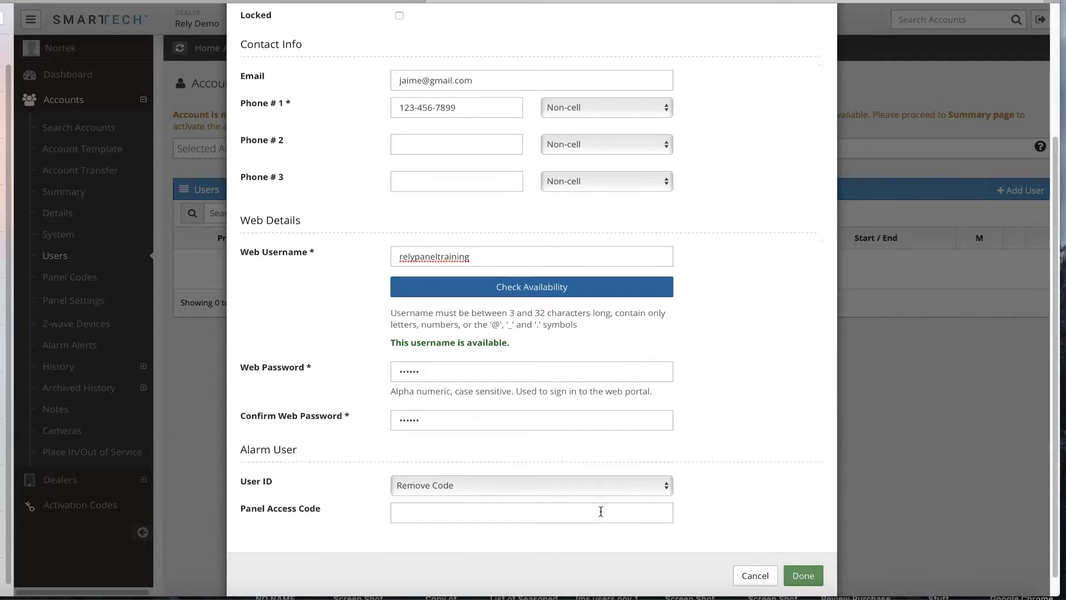
scroll(601, 511, down, 1)
click(573, 481)
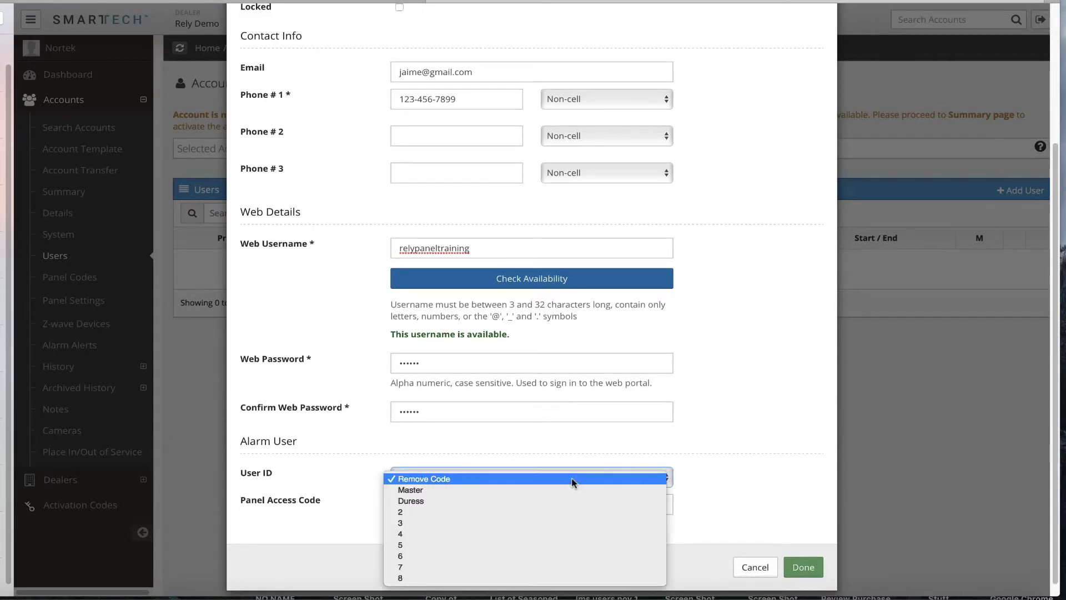
click(561, 490)
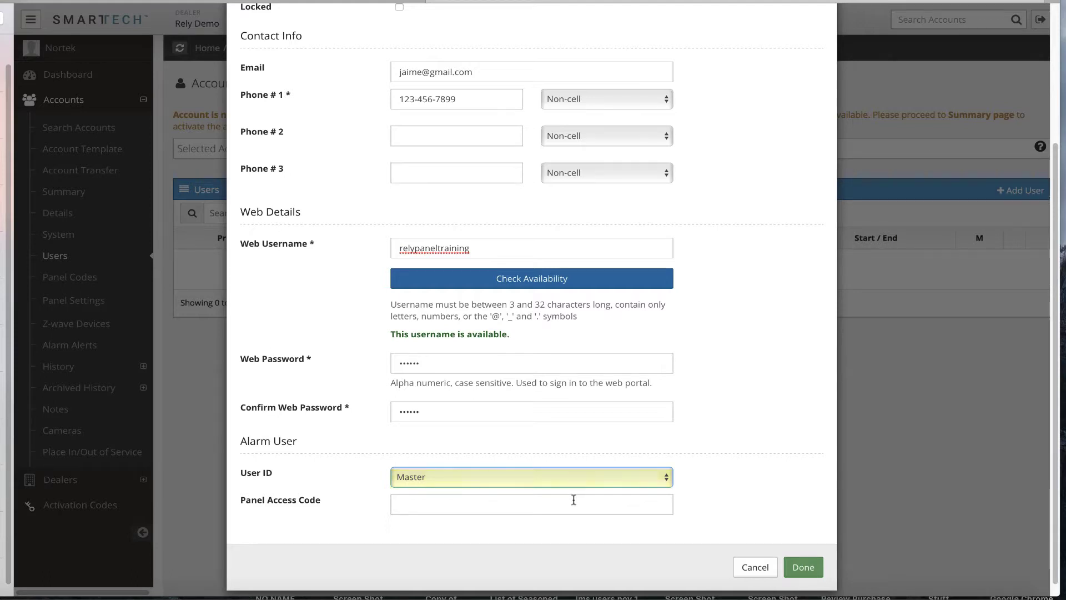
click(405, 505)
text(1111)
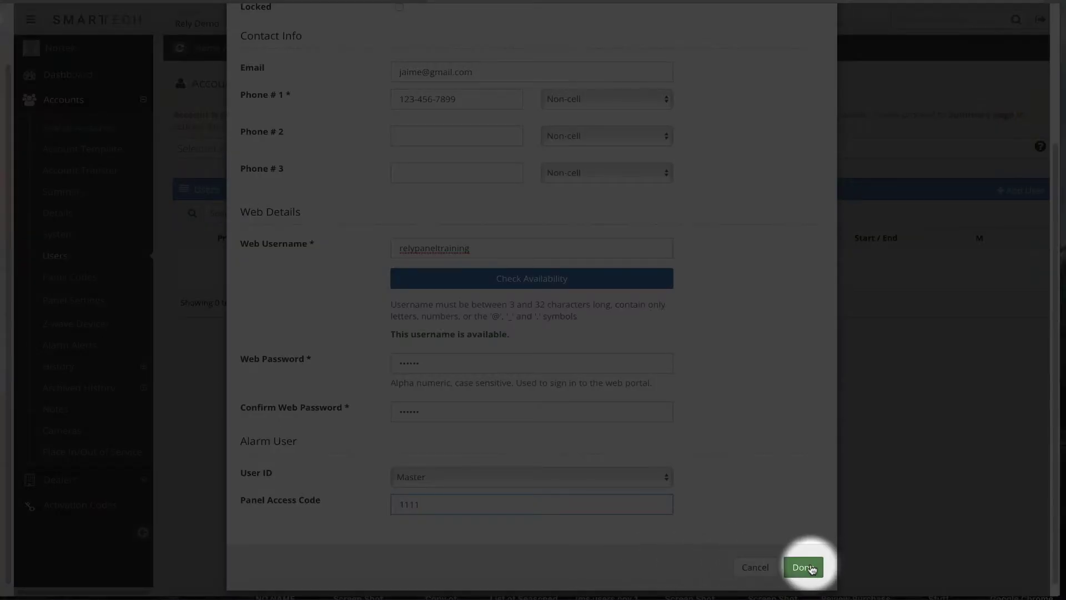
Confirm the Create User dialog so the Master user is saved to the account
click(811, 567)
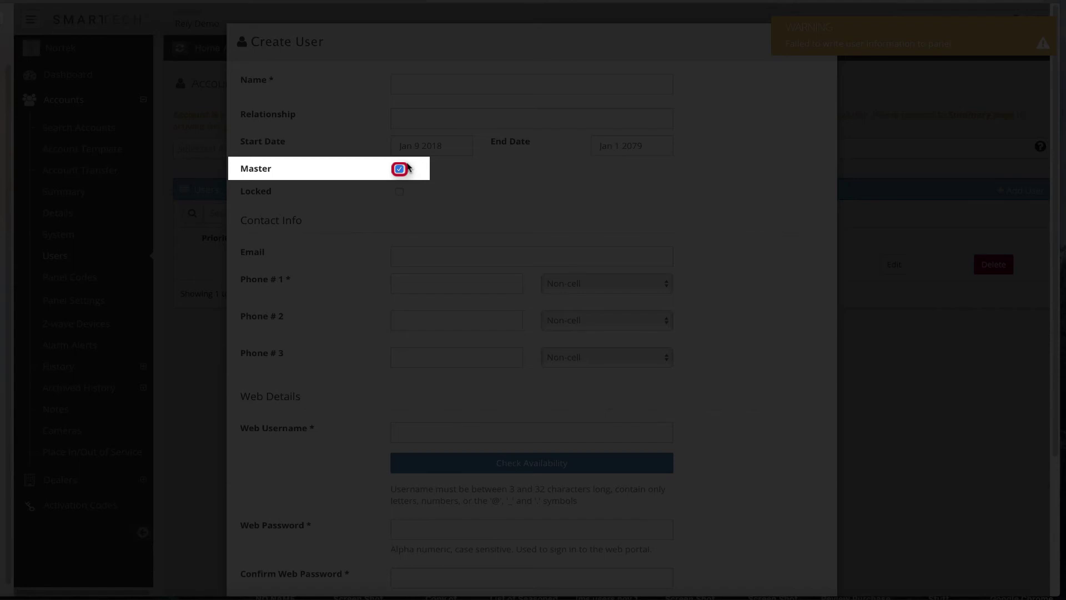
Untick Master so the new user is created as a non-master user
click(407, 166)
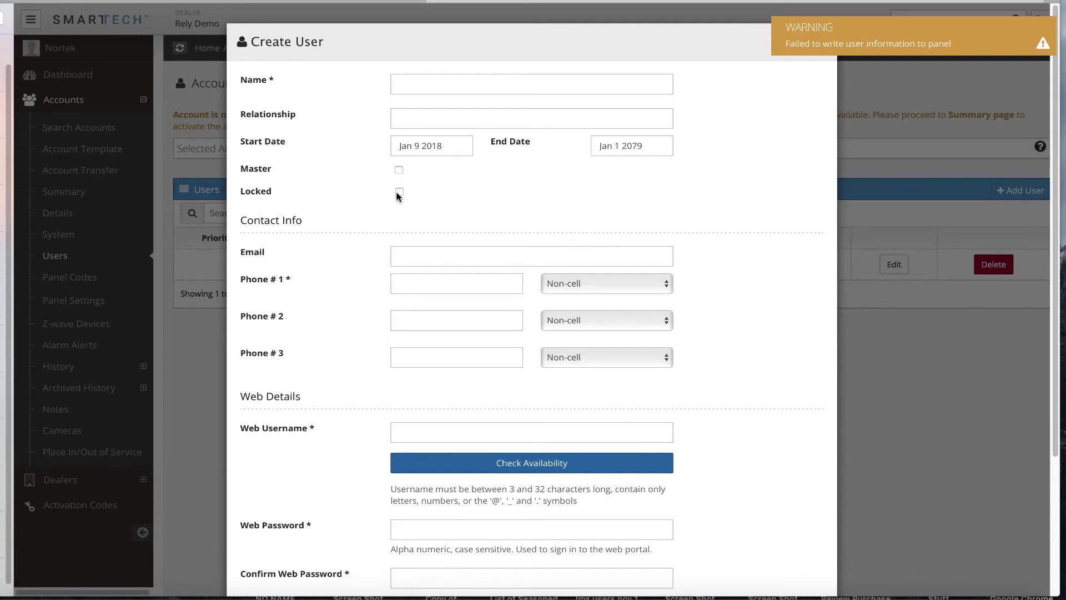
Lock the second user, assign it user ID 2, and save it
click(399, 193)
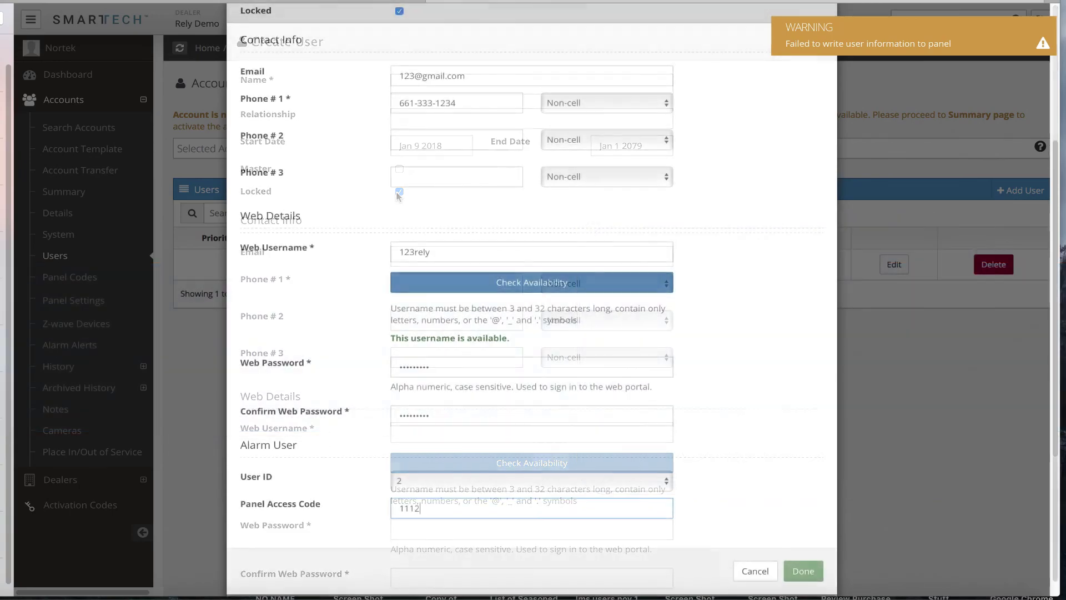
text(2)
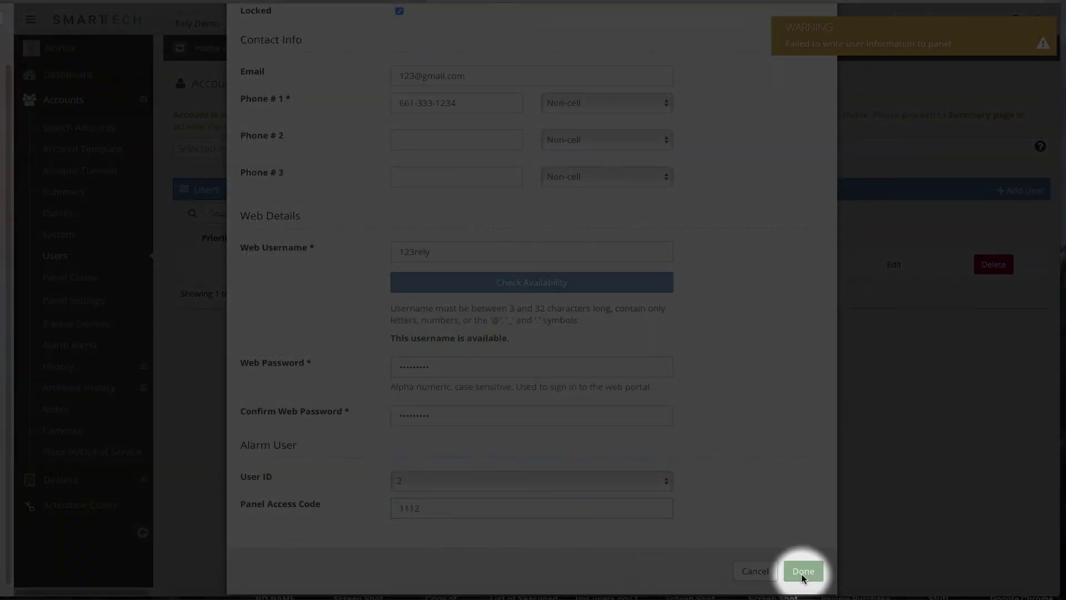
click(802, 575)
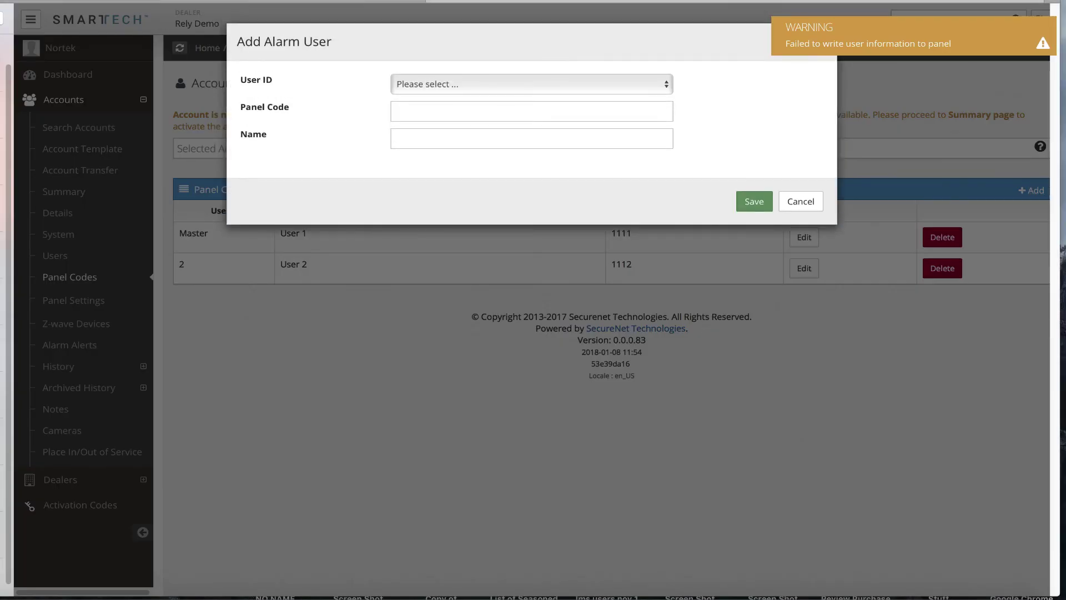
Give the new alarm user ID 5, enter its panel code and the person's name
click(435, 89)
click(423, 152)
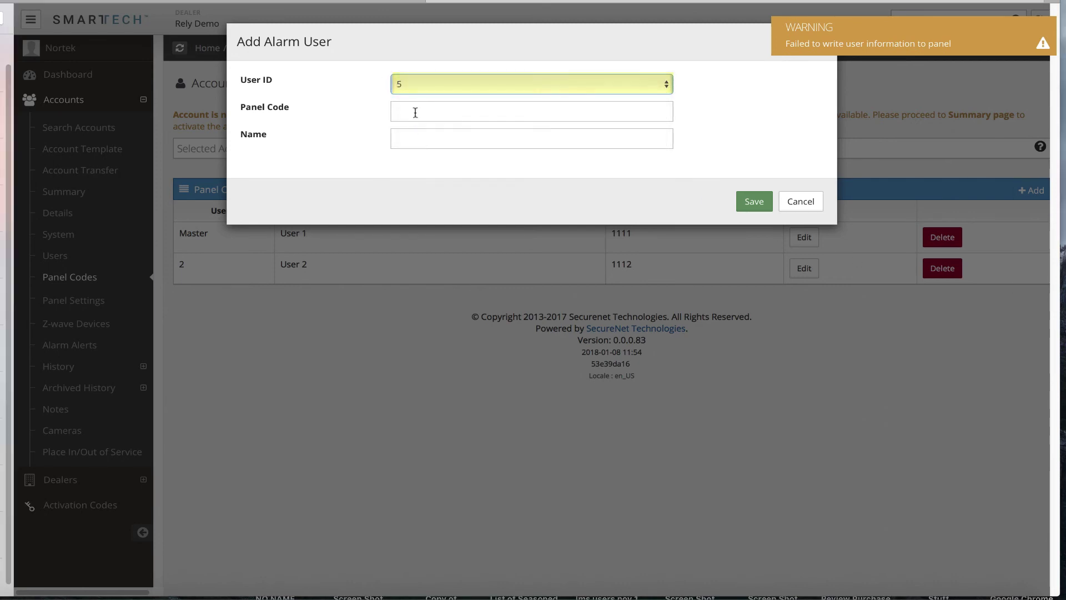
click(415, 111)
text(4444)
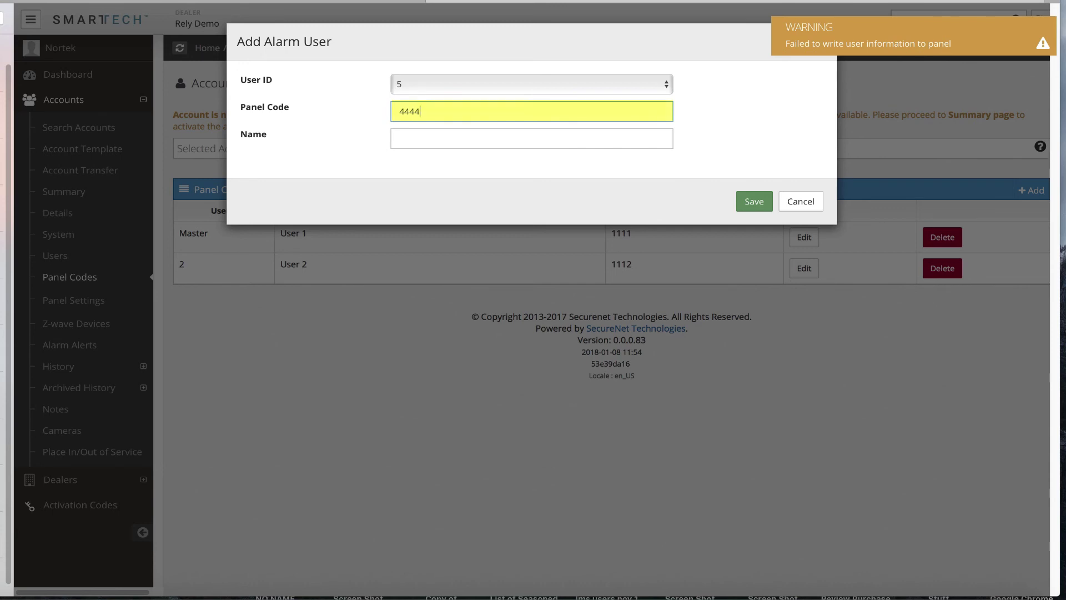
click(421, 139)
text(John Doe)
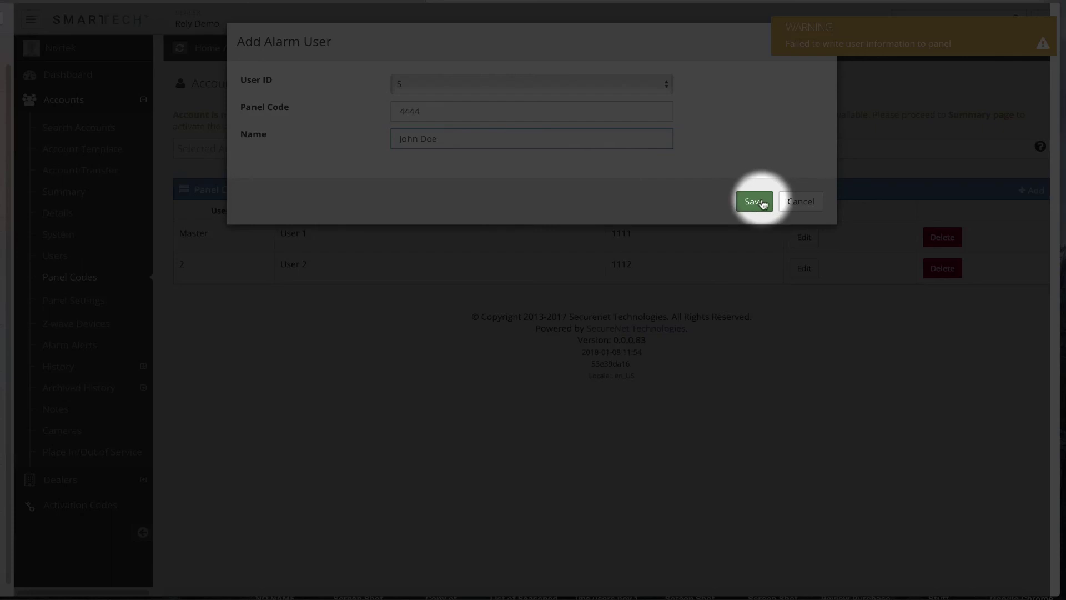
Save alarm user 5 so it joins Master and user 2 in Panel Codes
click(762, 202)
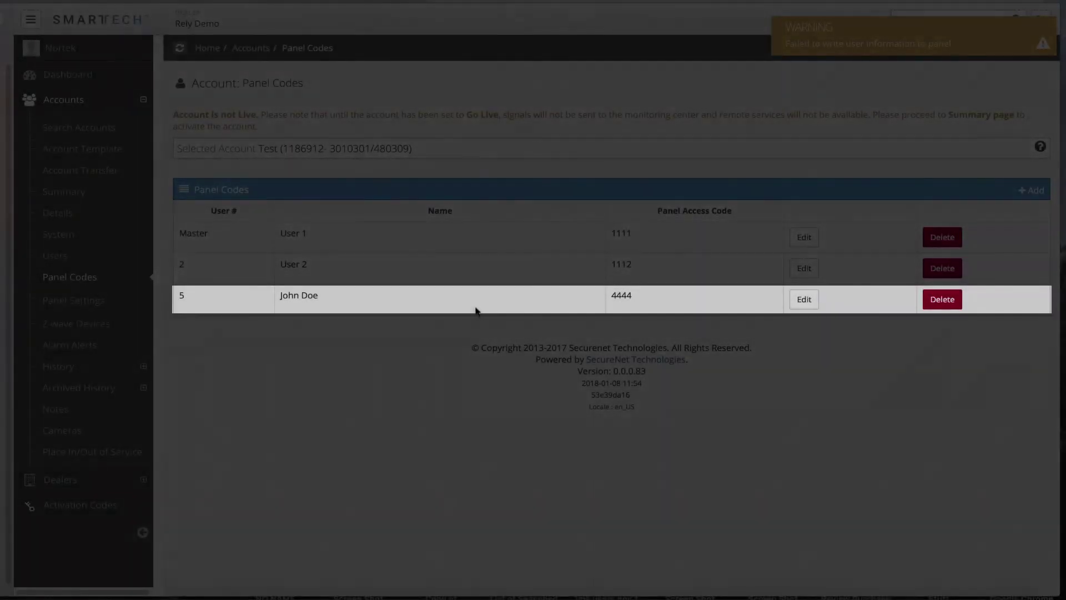